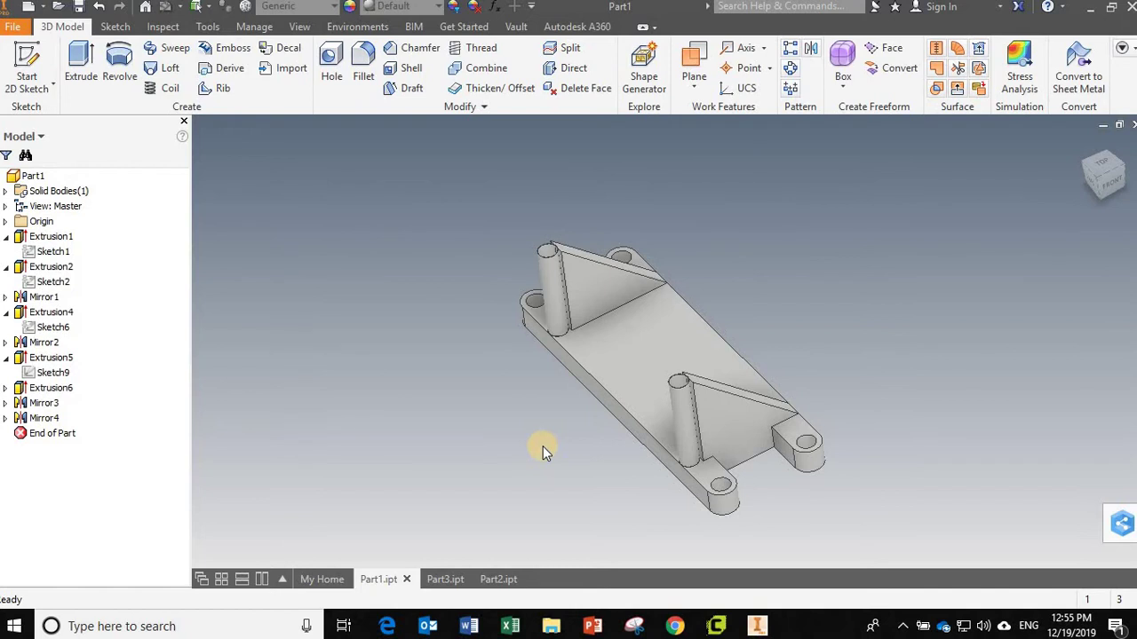
Flip between the ring, tube and bracket part tabs, orbiting the tube once, ending on the bracket.
left_click(447, 577)
left_click(493, 577)
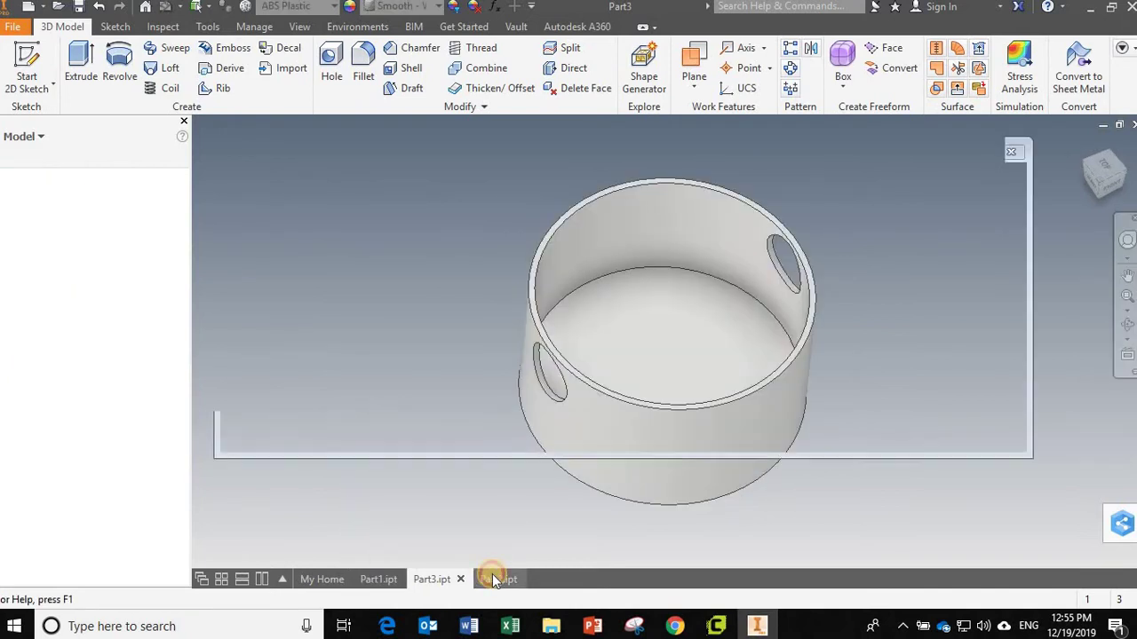
left_click(436, 579)
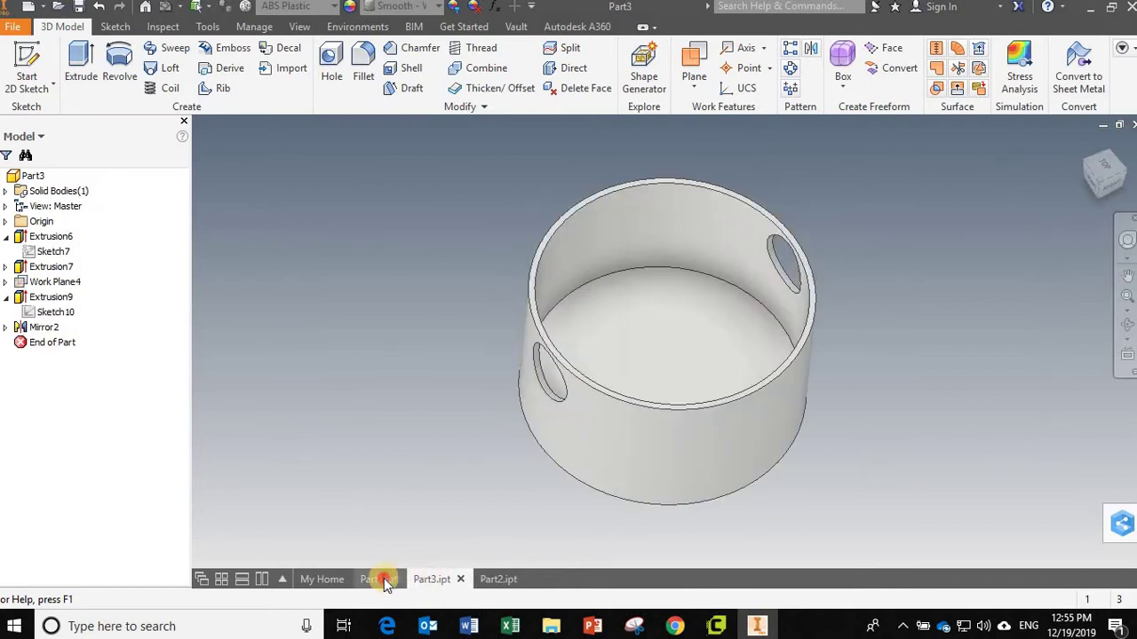
left_click(380, 579)
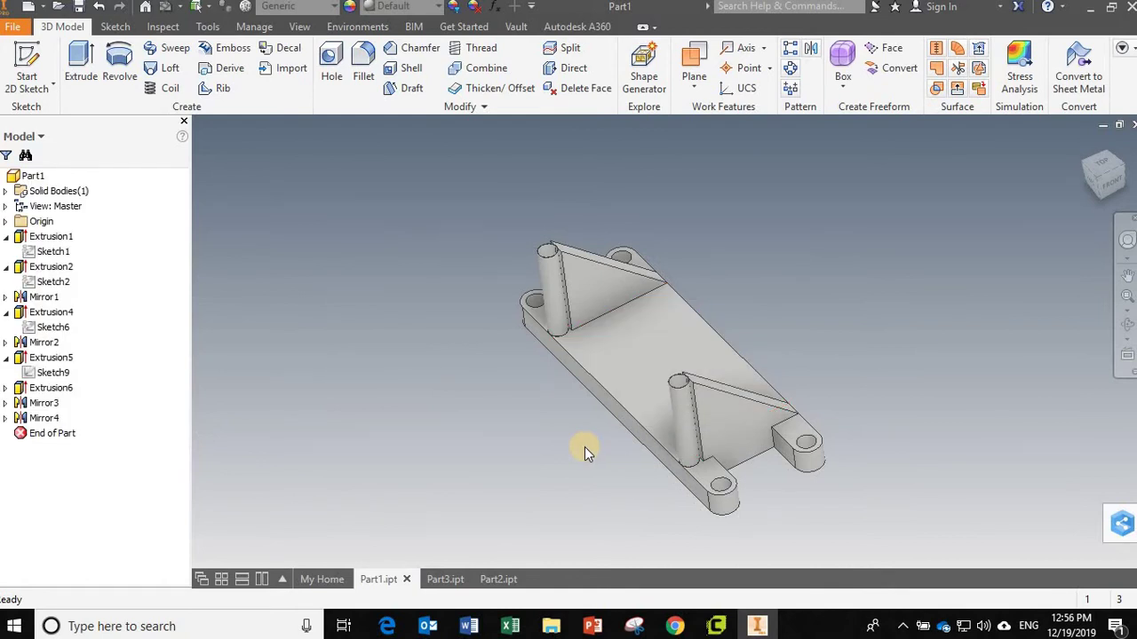
left_click(446, 581)
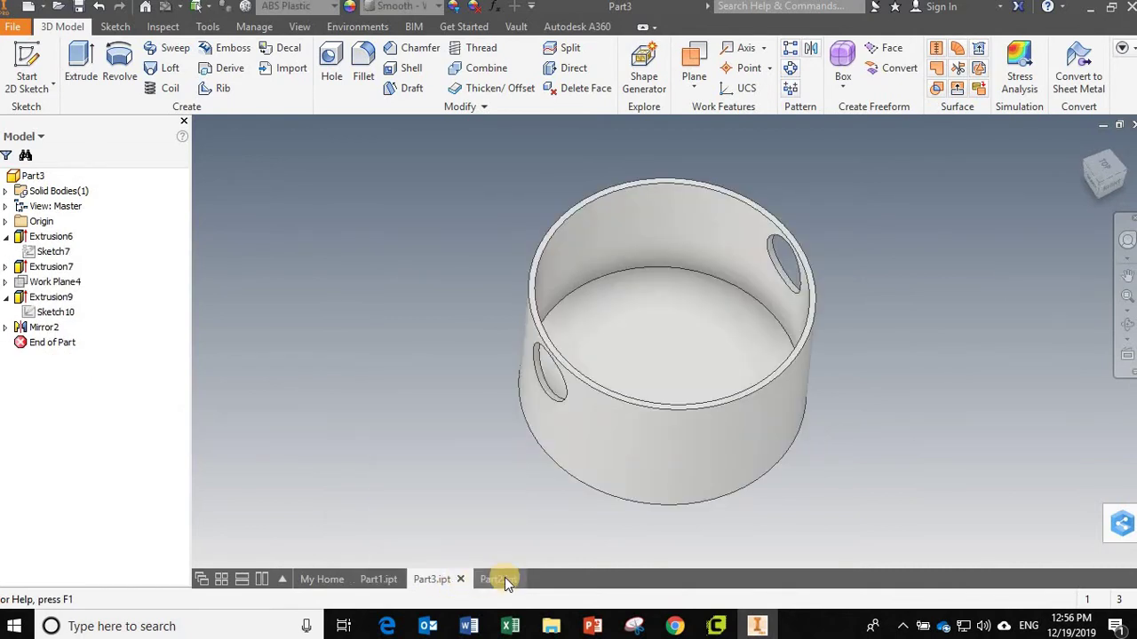
left_click(505, 579)
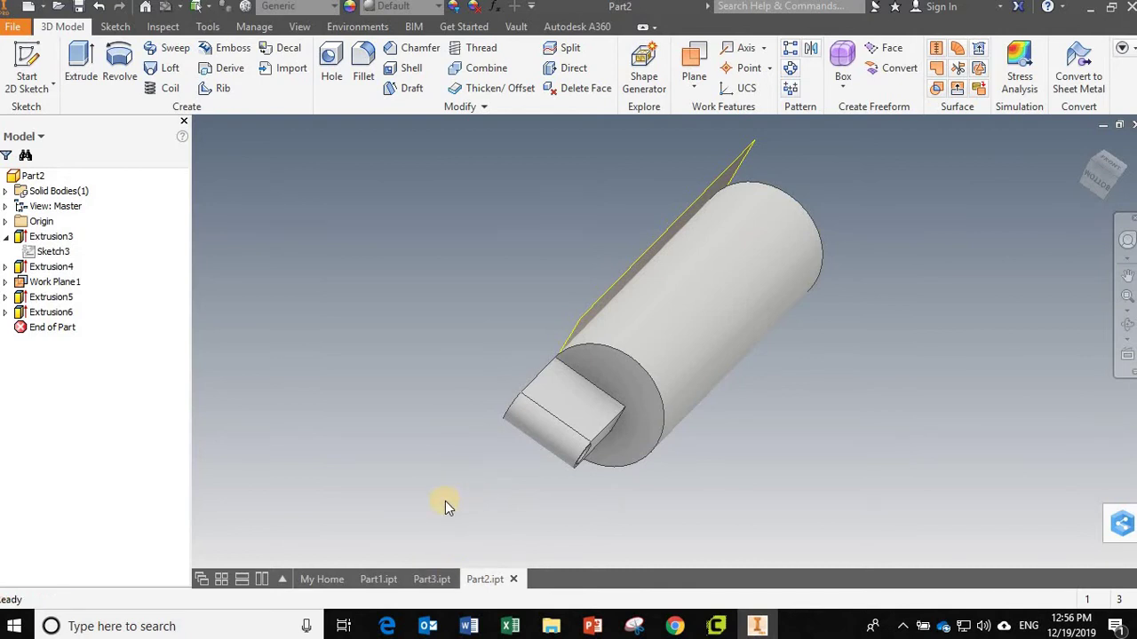
middle_click_drag(436, 462, 737, 524, "shift")
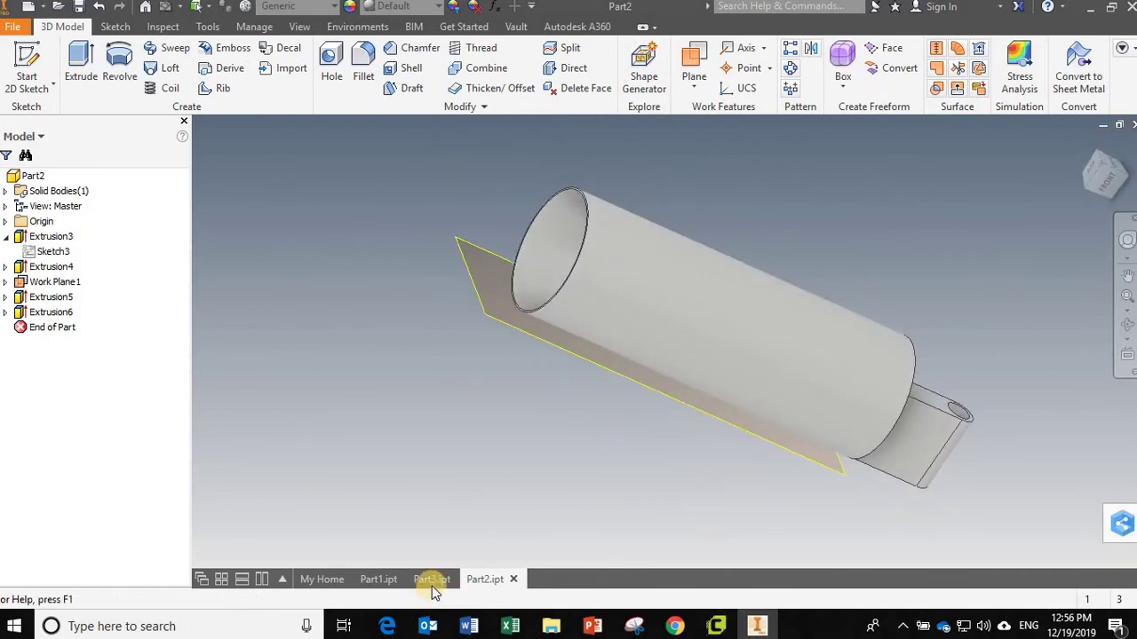
left_click(431, 580)
left_click(378, 579)
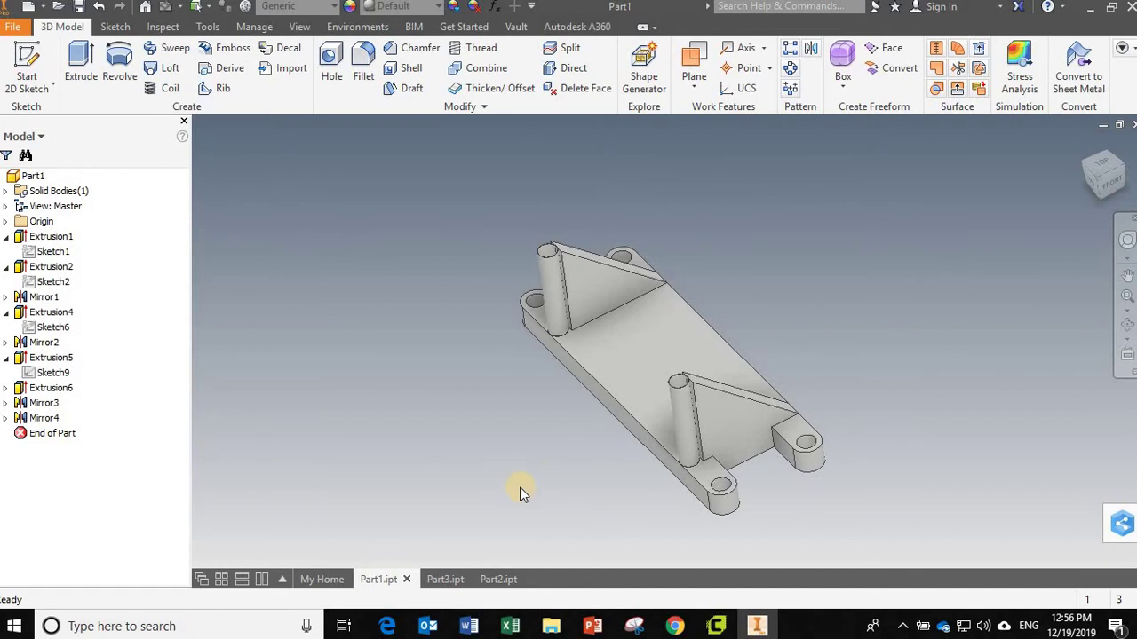
Orbit and zoom the bracket to look closely at one of its posts.
middle_click_drag(506, 392, 510, 398, "shift")
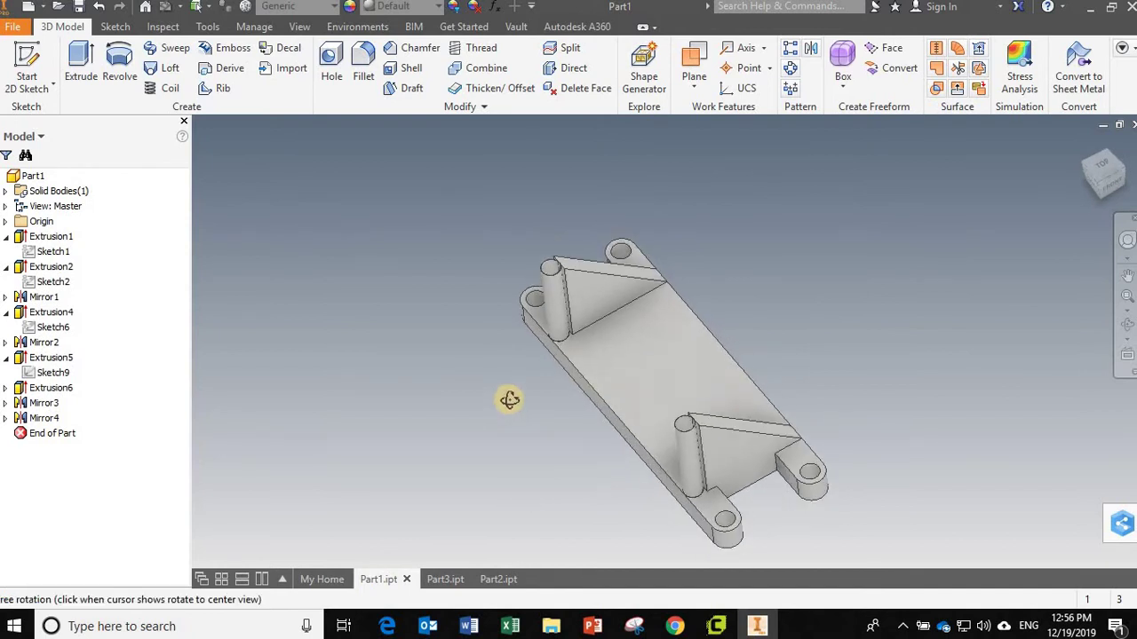
scroll(551, 267, "up", 5)
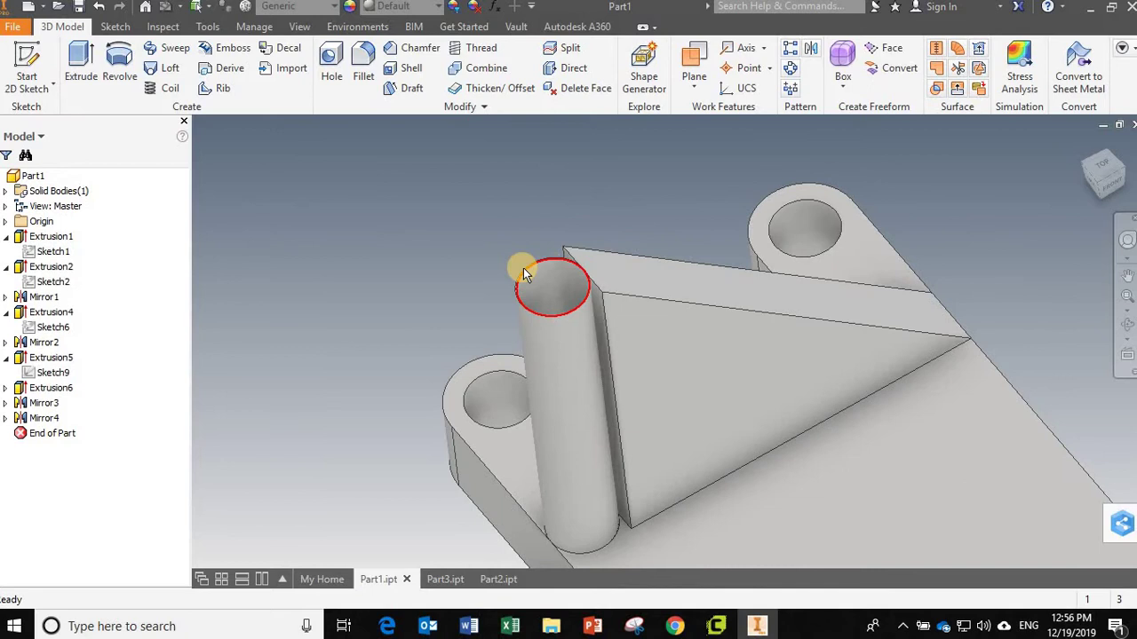
scroll(517, 284, "down", 4)
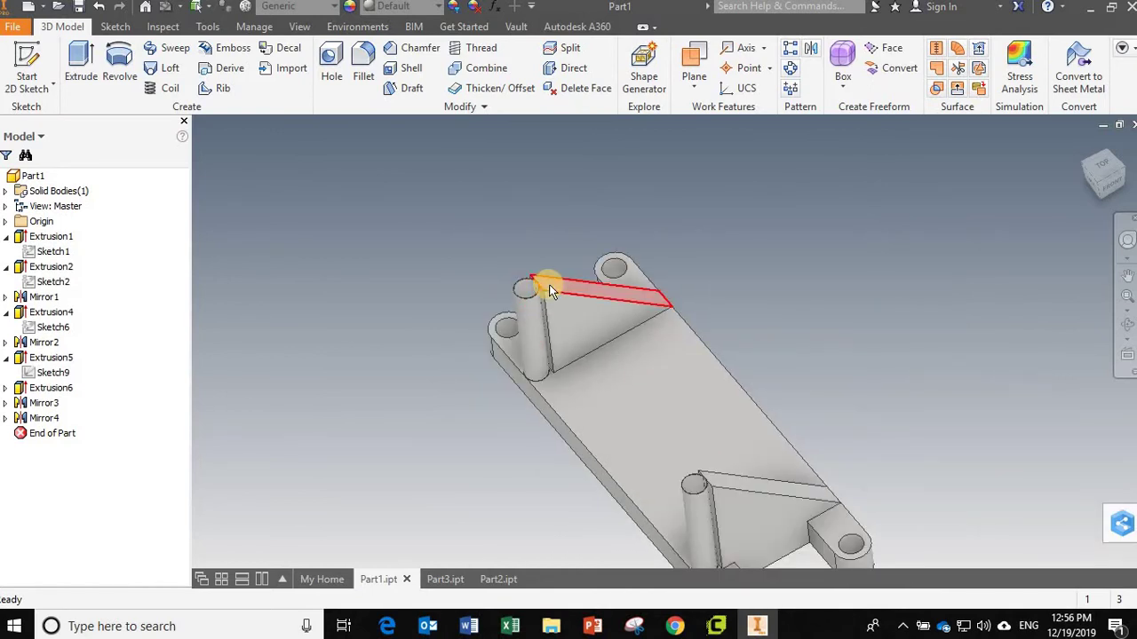
mouse_move(576, 312)
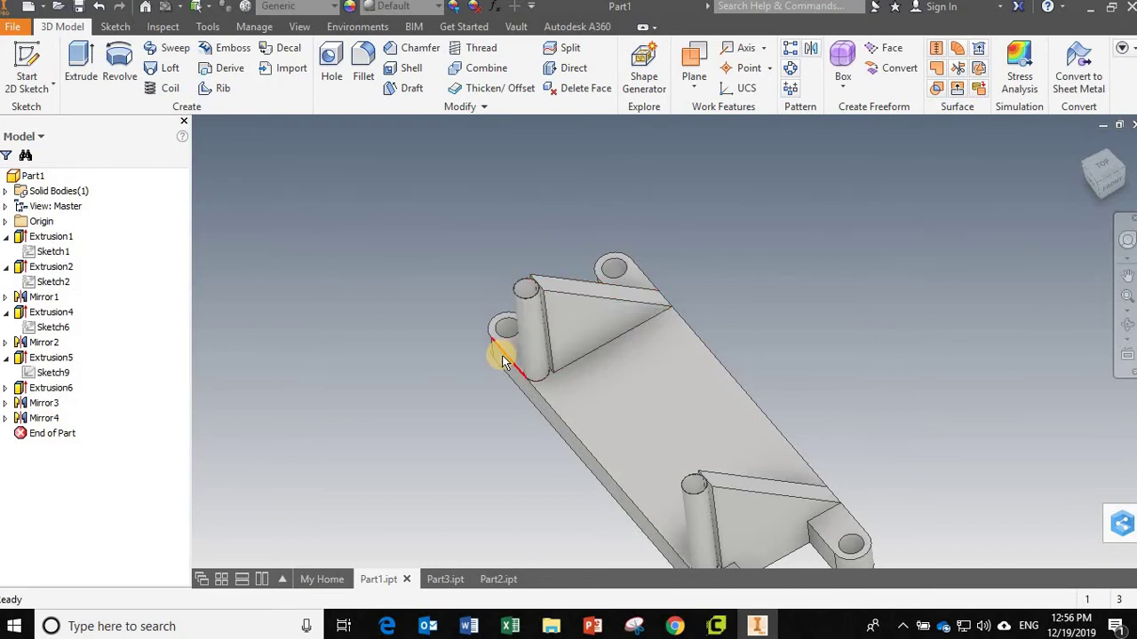
middle_click_drag(501, 355, 521, 372, "shift")
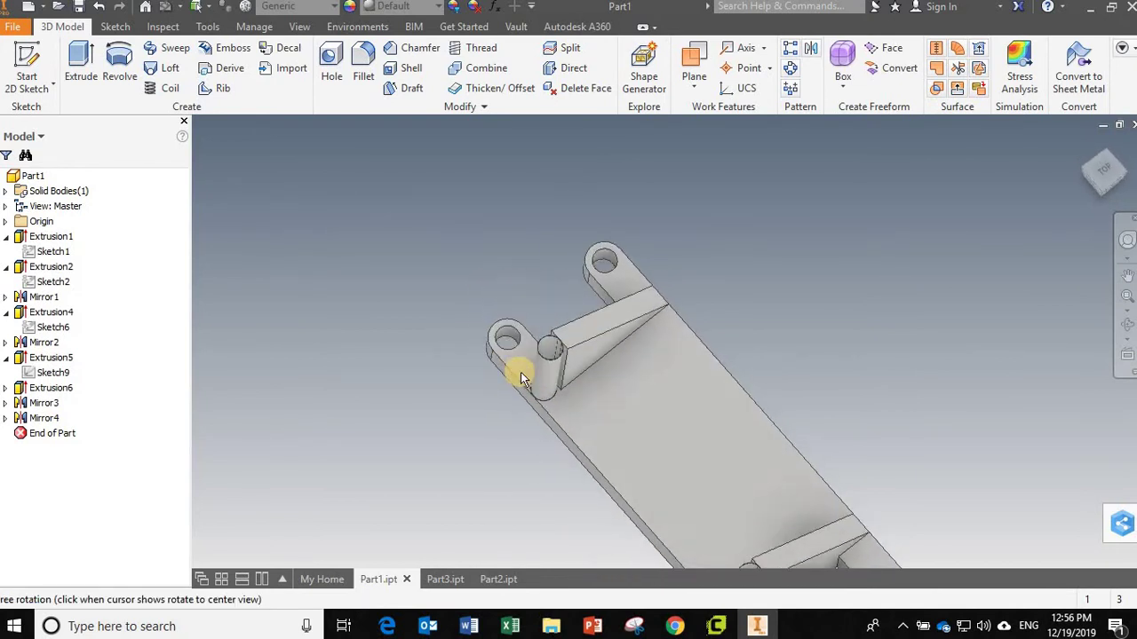
scroll(524, 336, "down", 8)
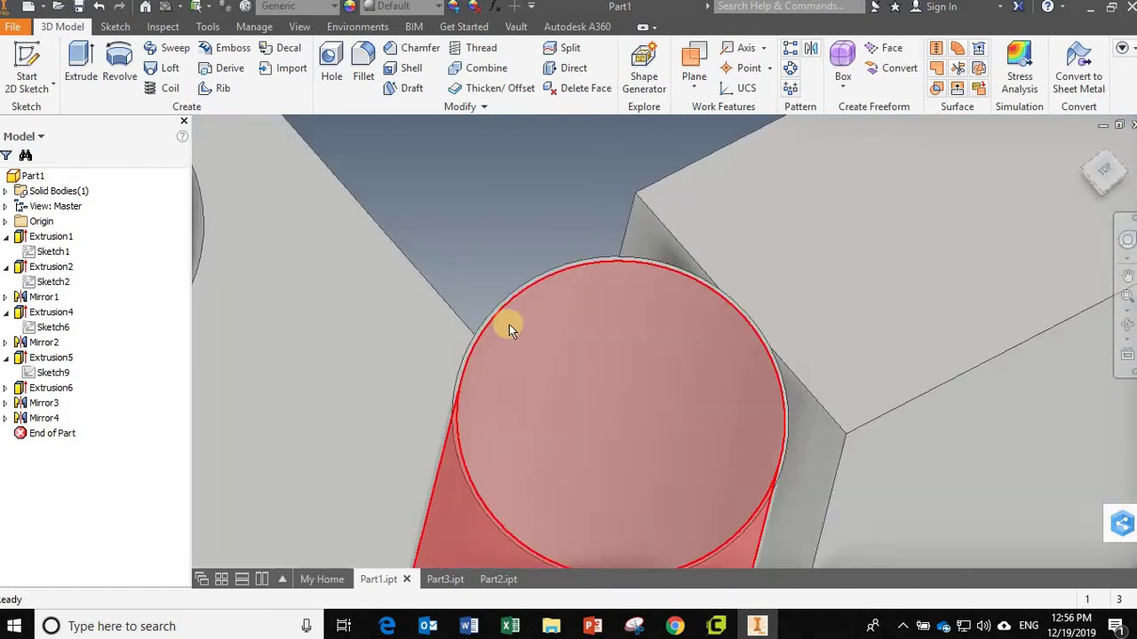
scroll(509, 324, "down", 5)
scroll(489, 286, "down", 3)
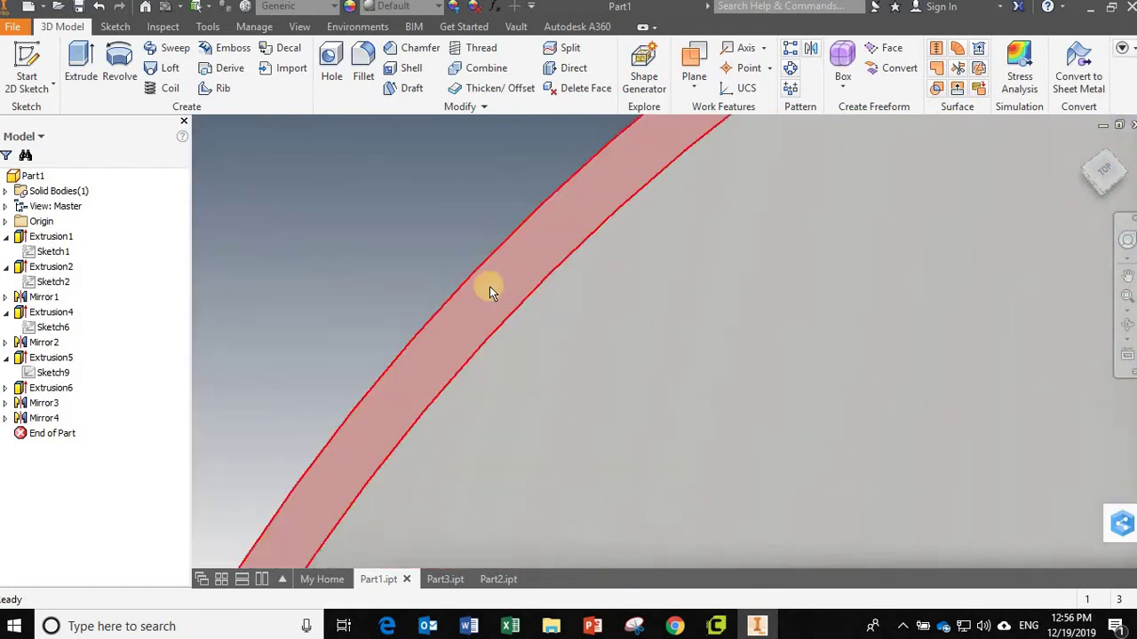
scroll(489, 286, "down", 2)
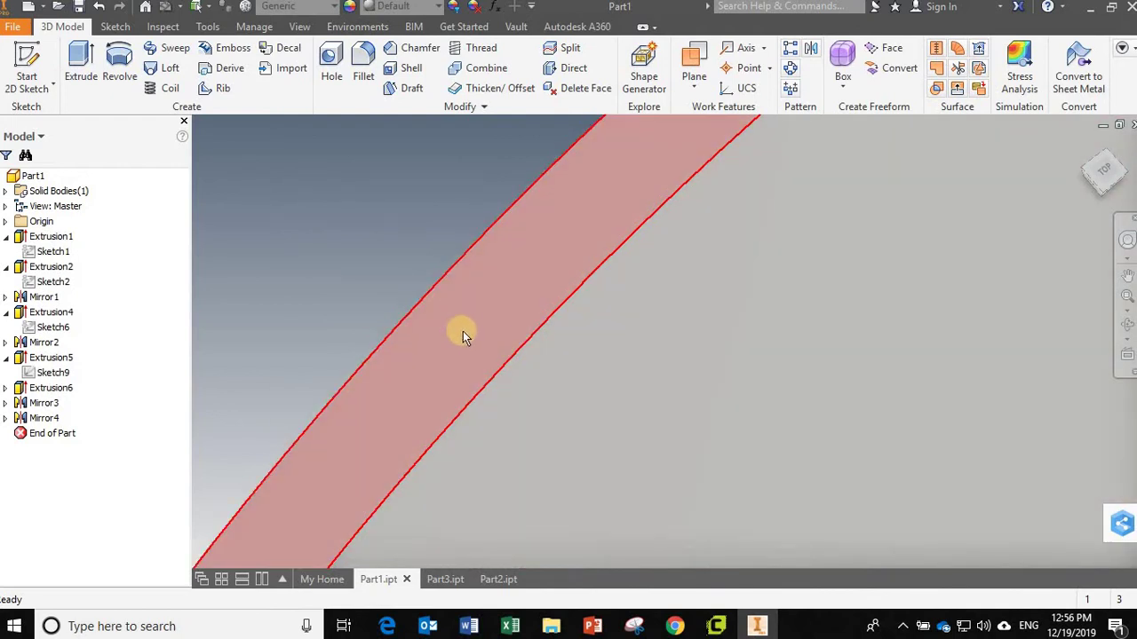
Orbit to see a post and its rib together, then the whole bracket again.
scroll(462, 335, "up", 4)
scroll(463, 335, "down", 3)
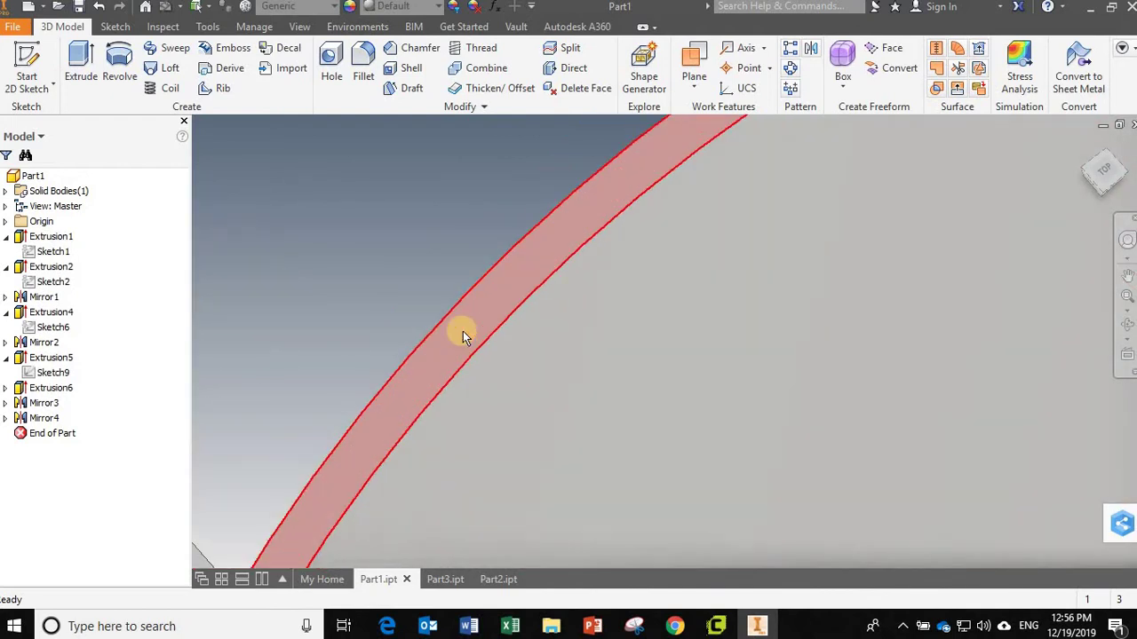
scroll(463, 333, "up", 3)
scroll(463, 333, "up", 2)
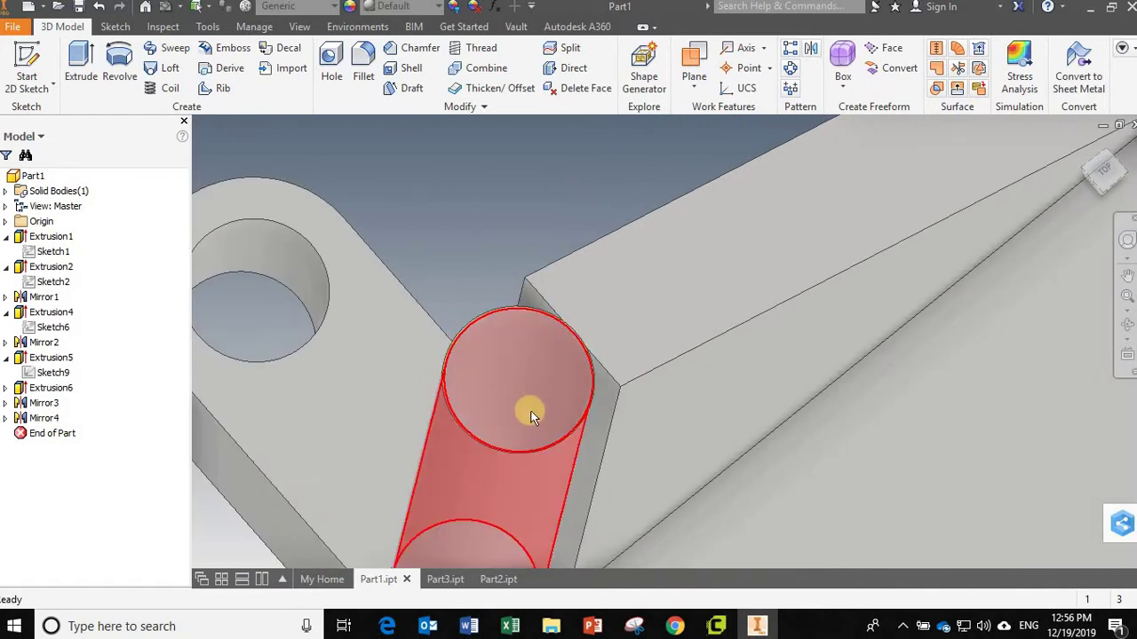
scroll(543, 419, "up", 3)
middle_click_drag(543, 426, 503, 373, "shift")
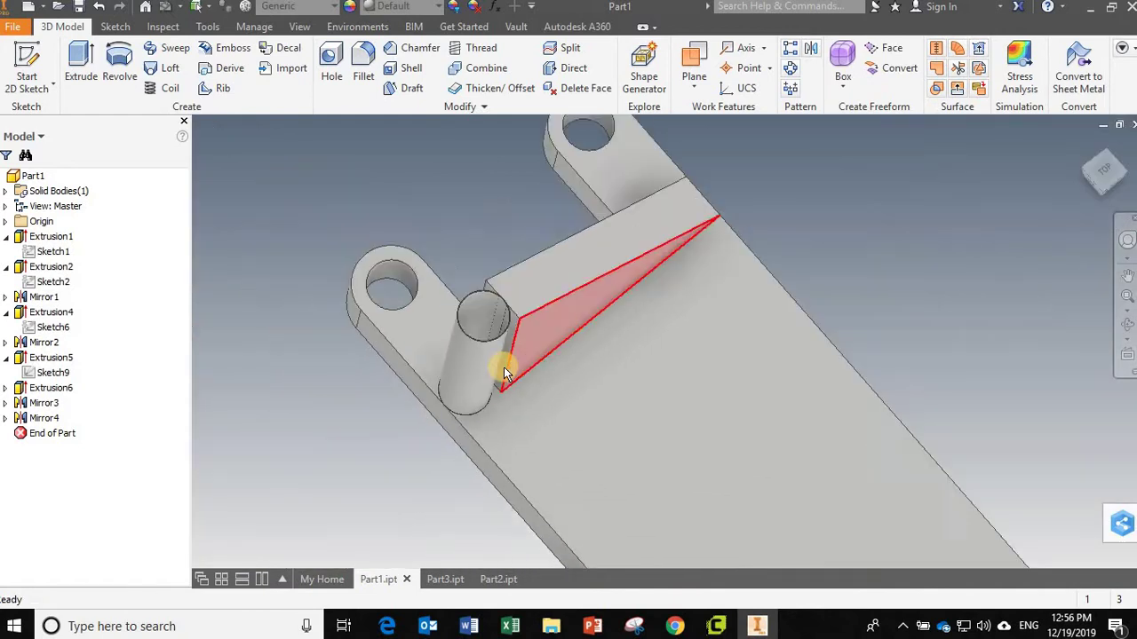
scroll(504, 367, "up", 5)
middle_click_drag(439, 329, 407, 259, "shift")
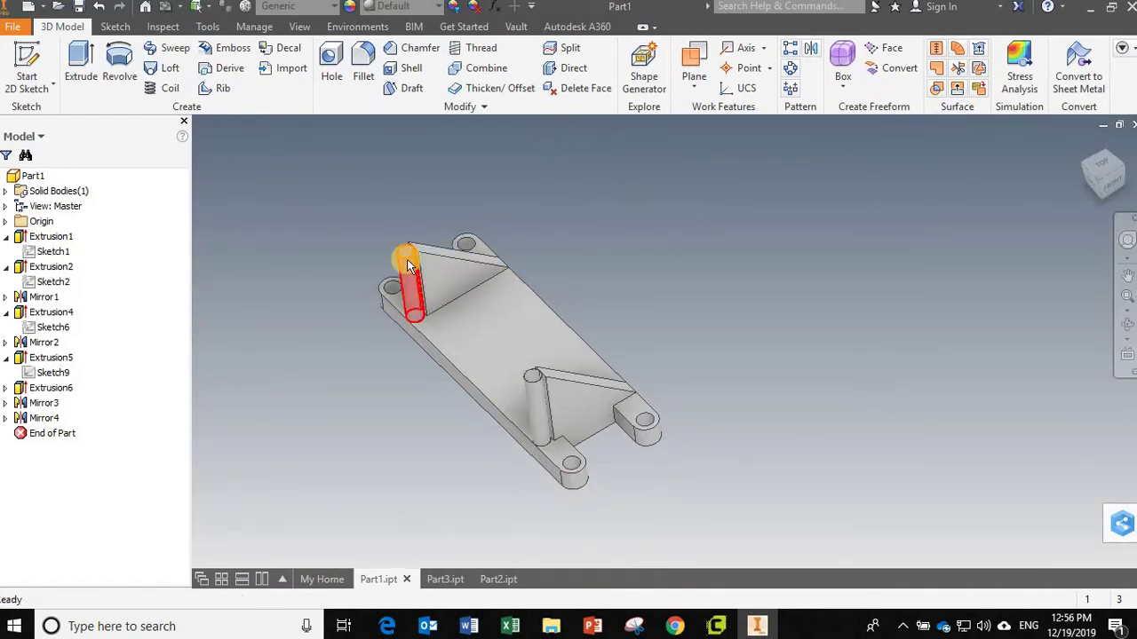
Switch to the tube part, then orbit and zoom over its end ring and into a side-on view.
left_click(449, 575)
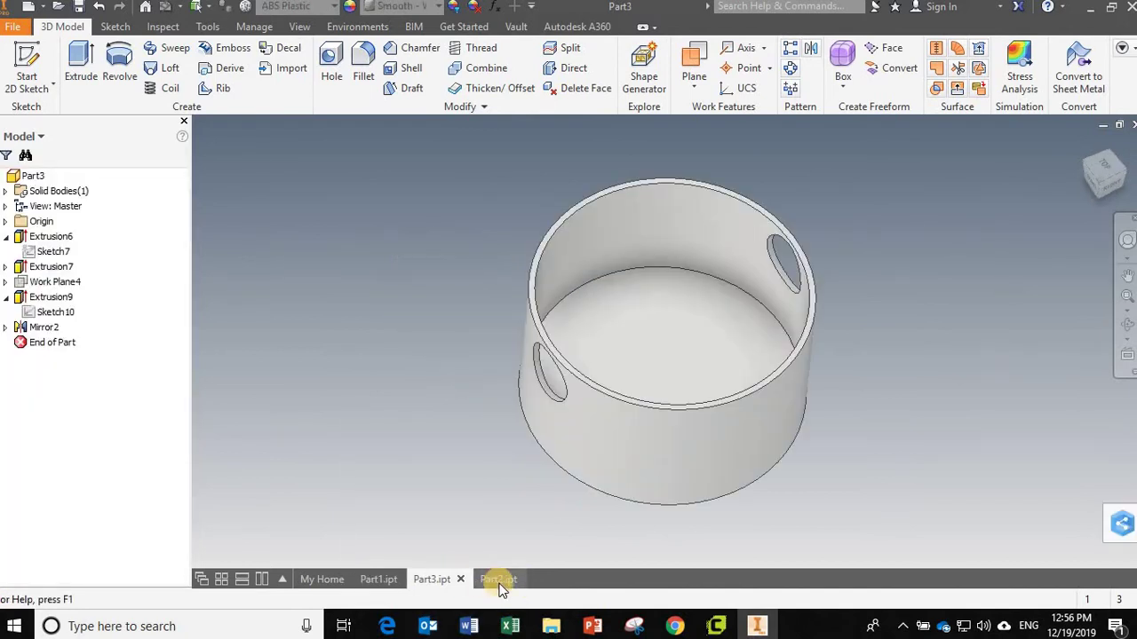
left_click(497, 581)
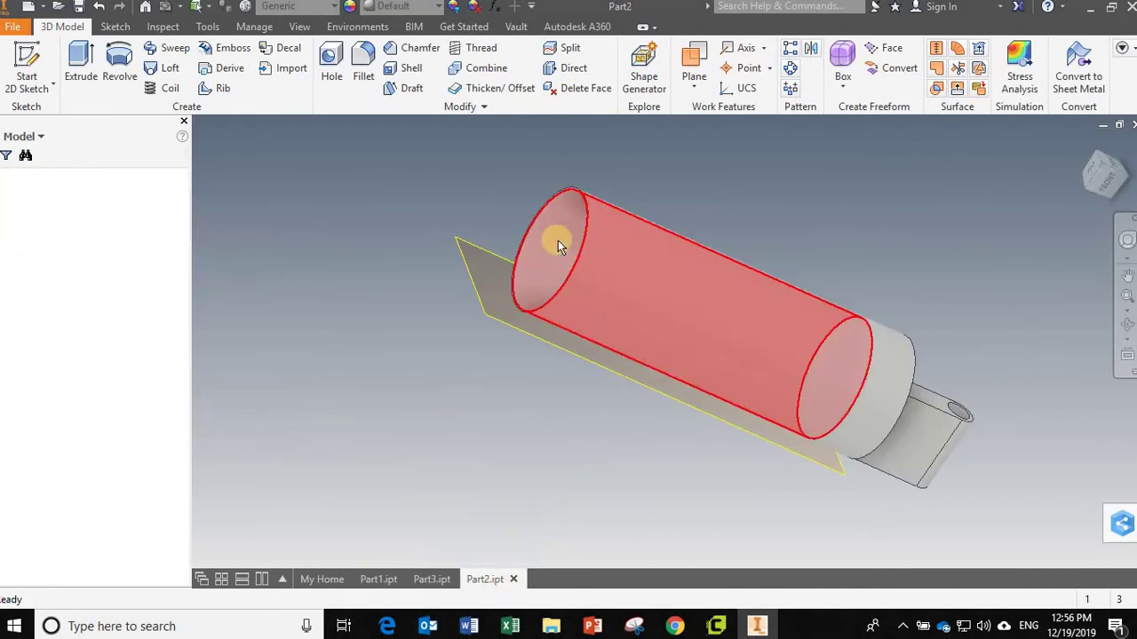
middle_click_drag(558, 240, 679, 249, "shift")
scroll(642, 299, "down", 10)
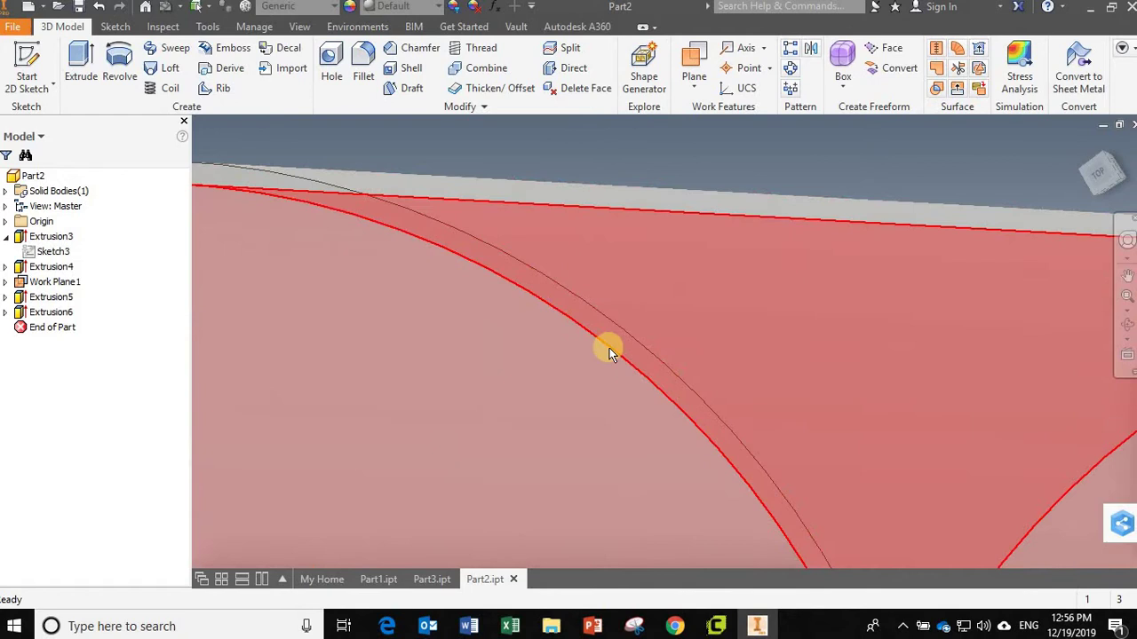
scroll(618, 342, "up", 10)
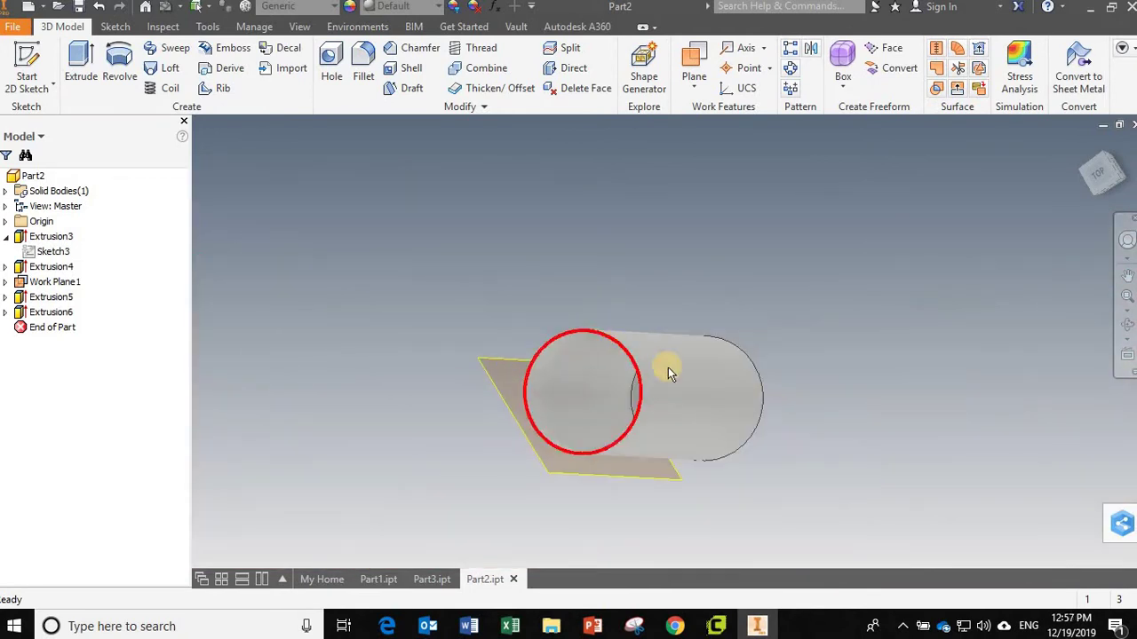
middle_click_drag(735, 394, 693, 238, "shift")
scroll(698, 253, "down", 10)
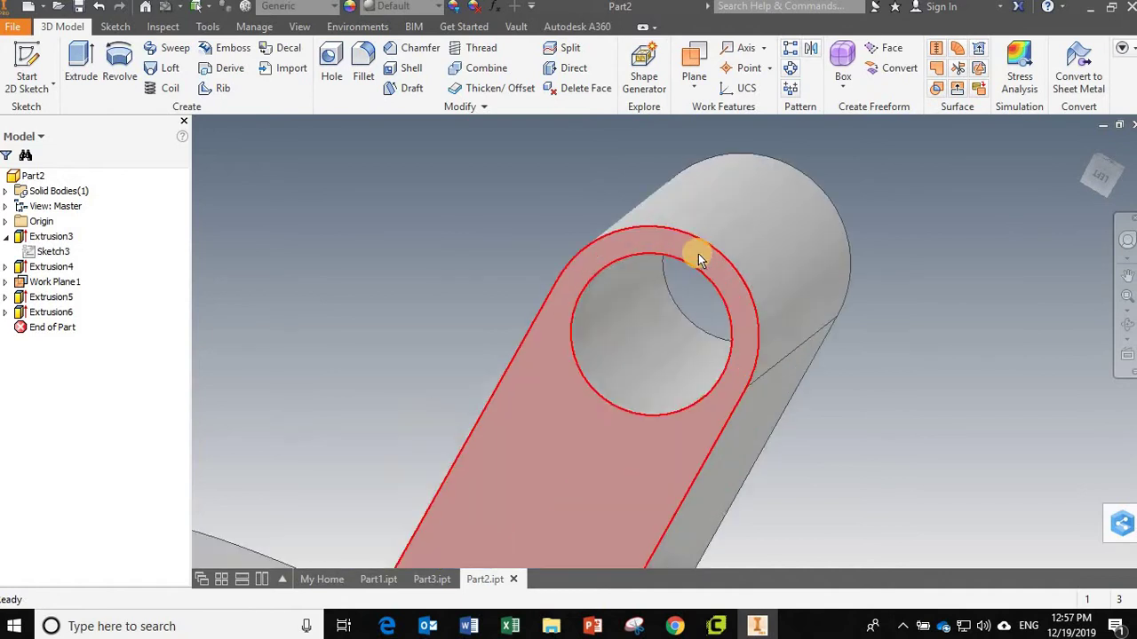
scroll(672, 333, "up", 5)
middle_click_drag(665, 346, 518, 495, "shift")
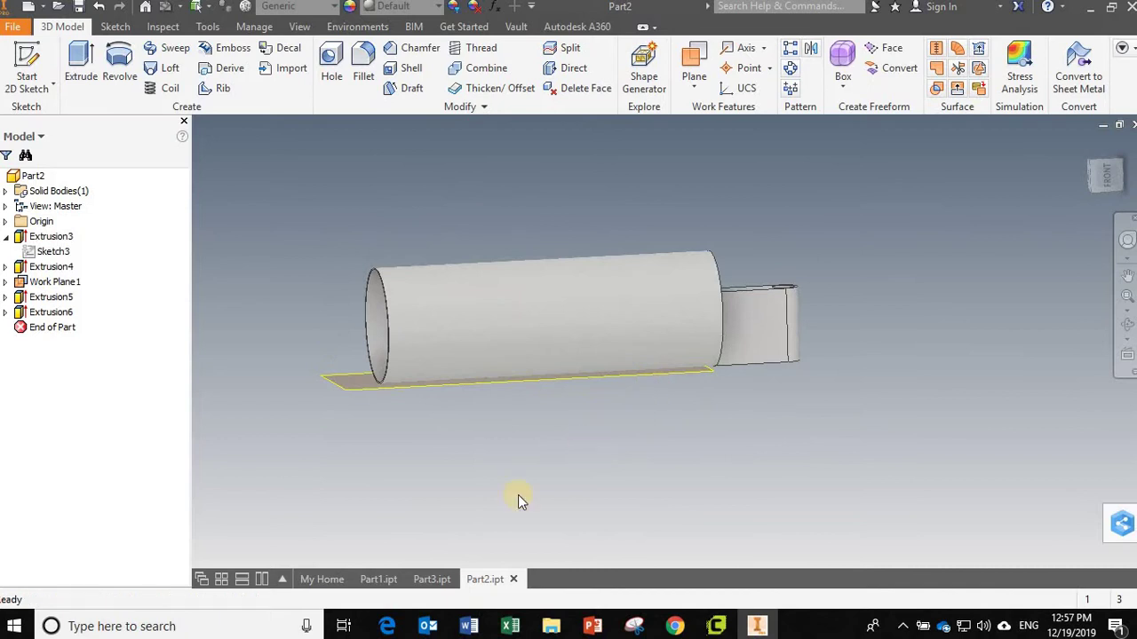
Return to the bracket part, orbit it edge-on and zoom in on the base plate.
left_click(379, 579)
middle_click_drag(362, 449, 457, 385, "shift")
scroll(457, 385, "down", 3)
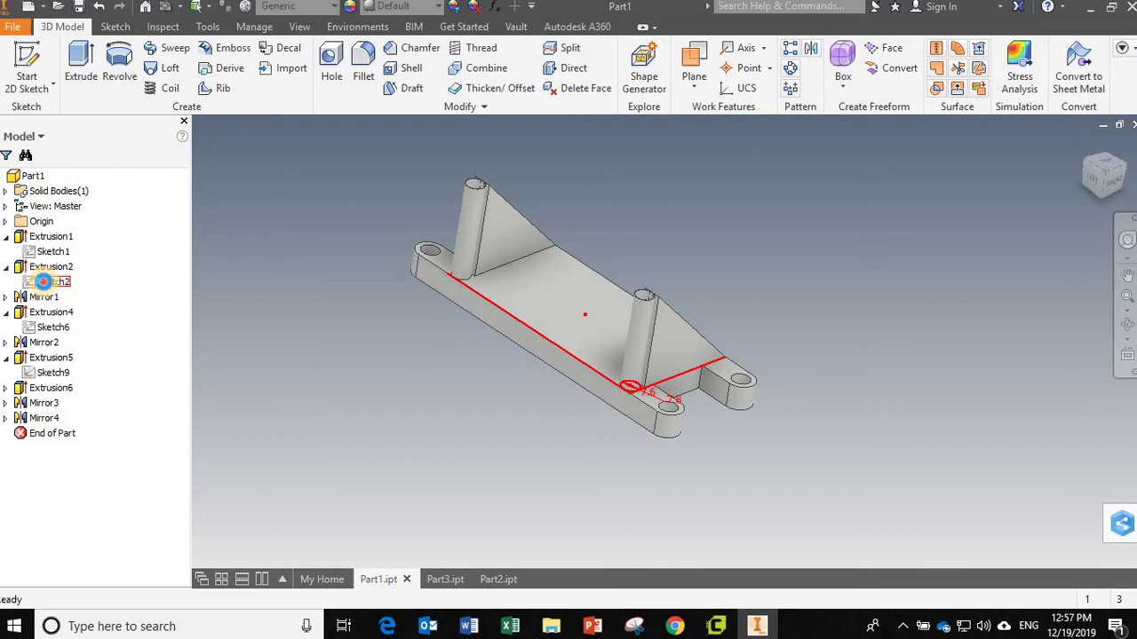
Open the bracket's Sketch2 post circle, zoom around it, then finish back to the 3-D model.
double_click(43, 281)
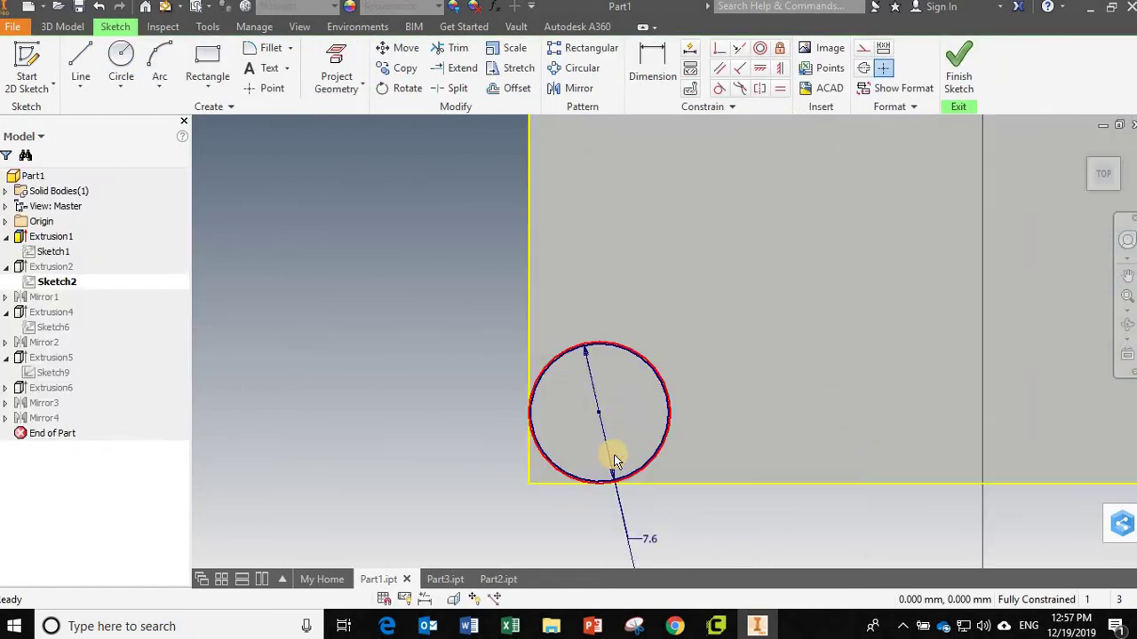
scroll(617, 462, "up", 3)
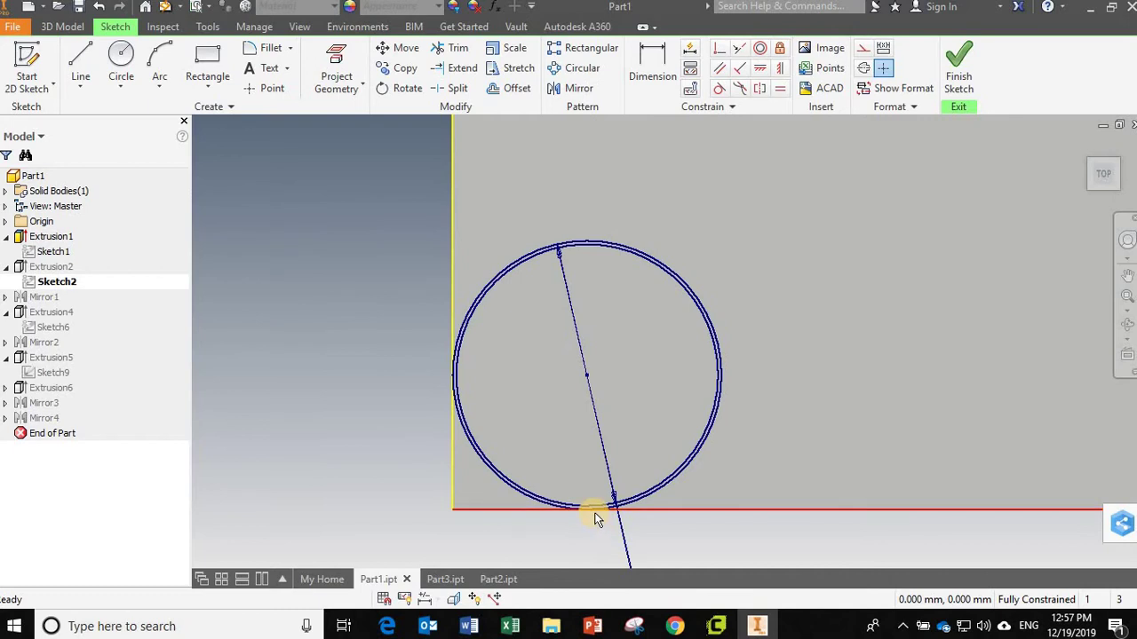
scroll(699, 376, "down", 1)
scroll(699, 376, "up", 3)
scroll(699, 376, "down", 8)
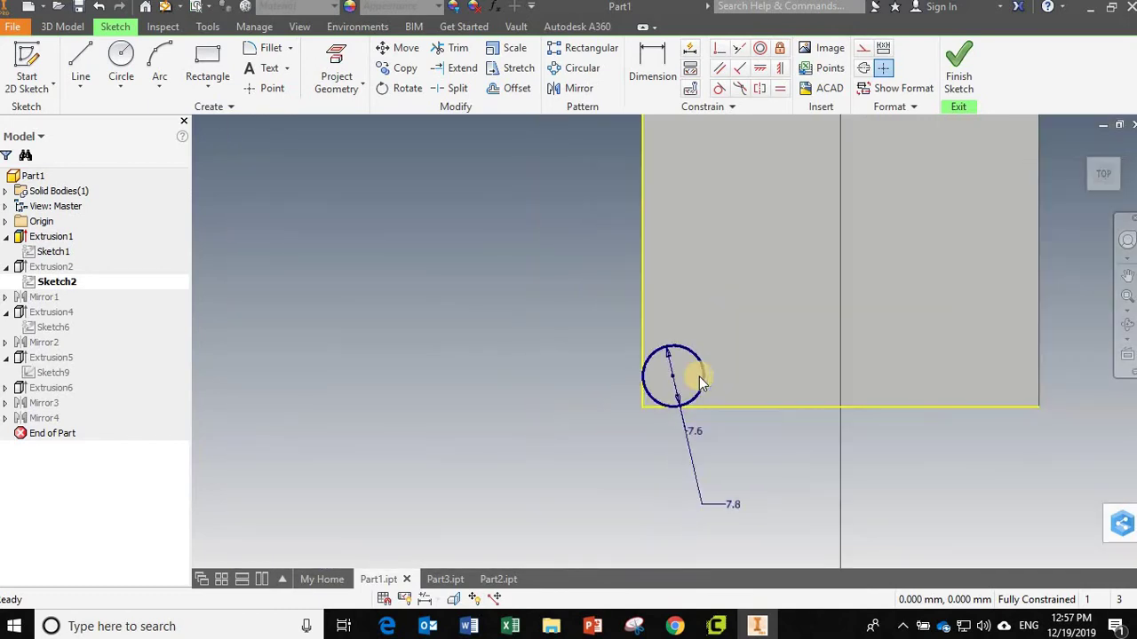
left_click(956, 80)
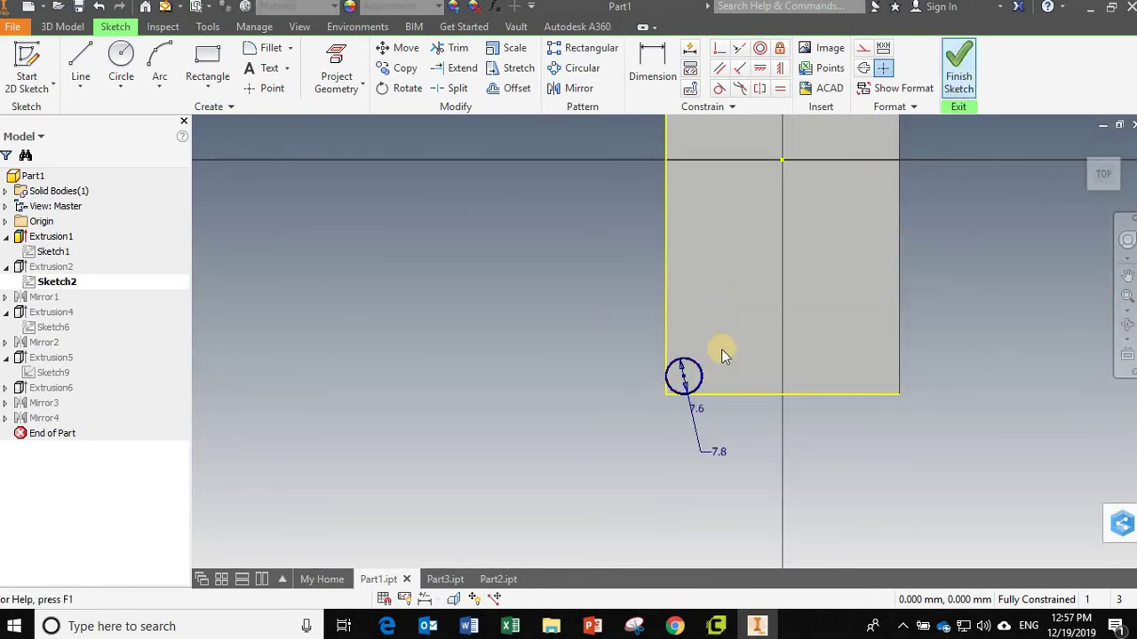
left_click(957, 80)
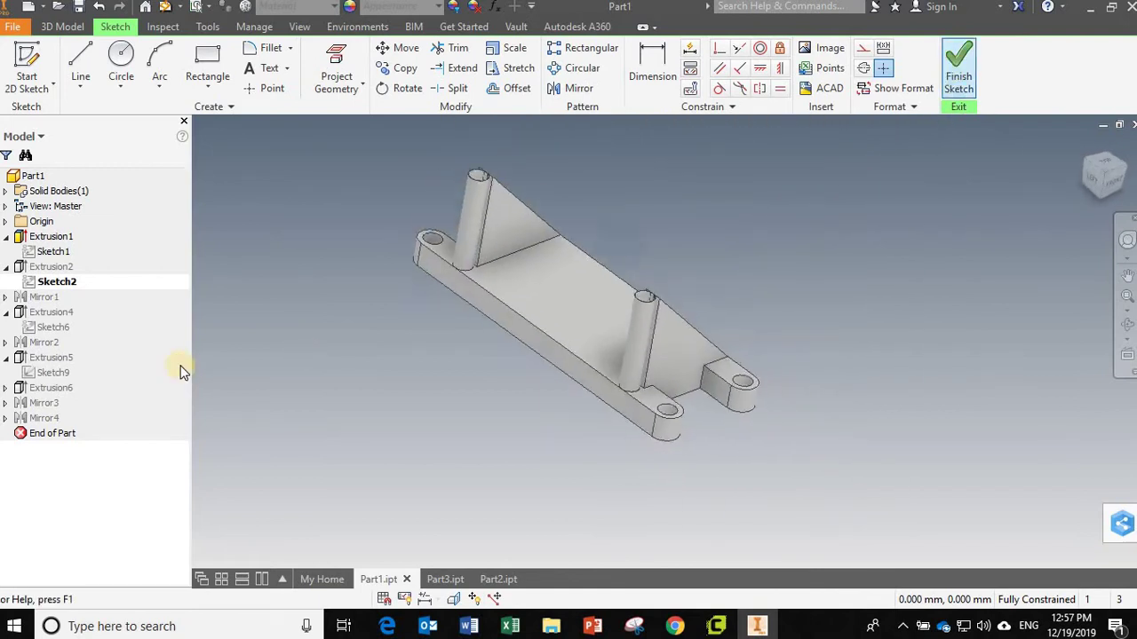
left_click(533, 293)
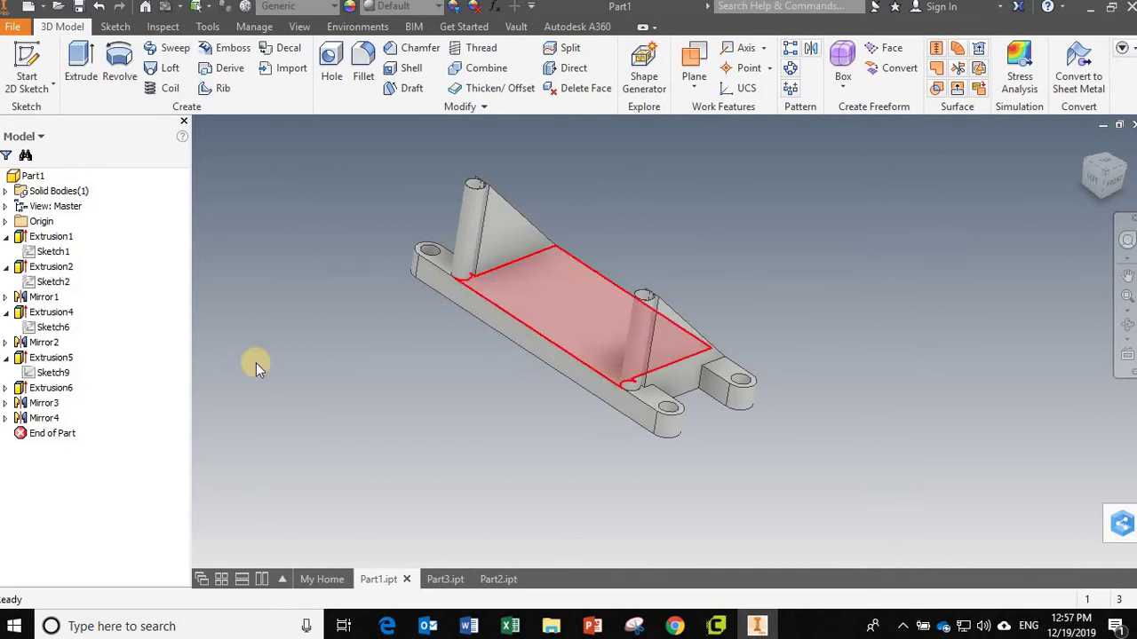
double_click(41, 330)
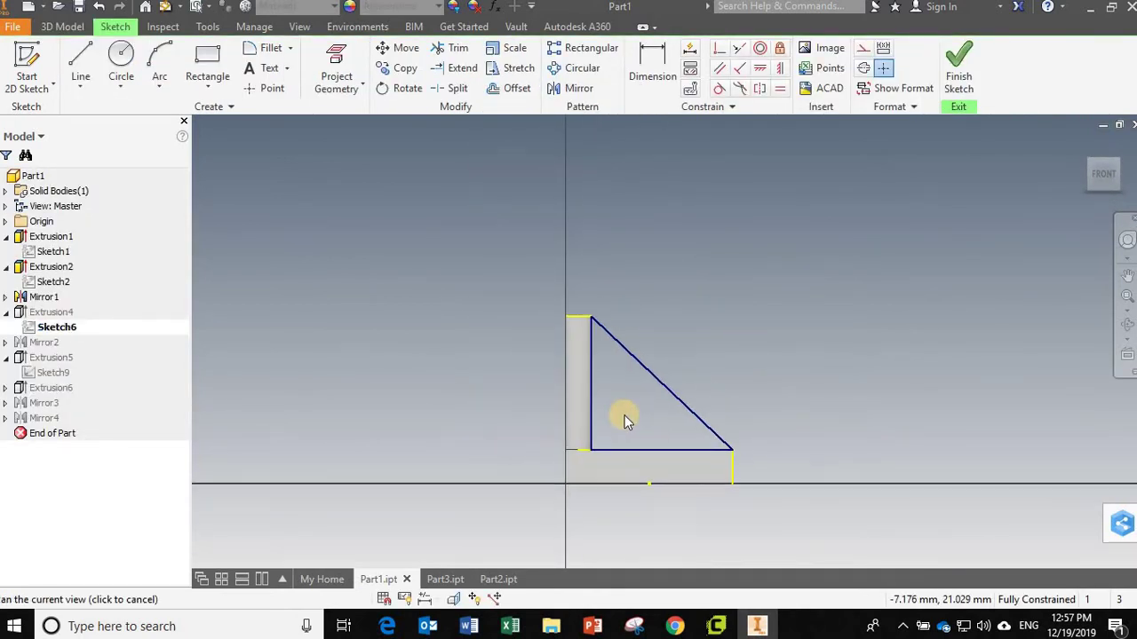
scroll(671, 424, "up", 3)
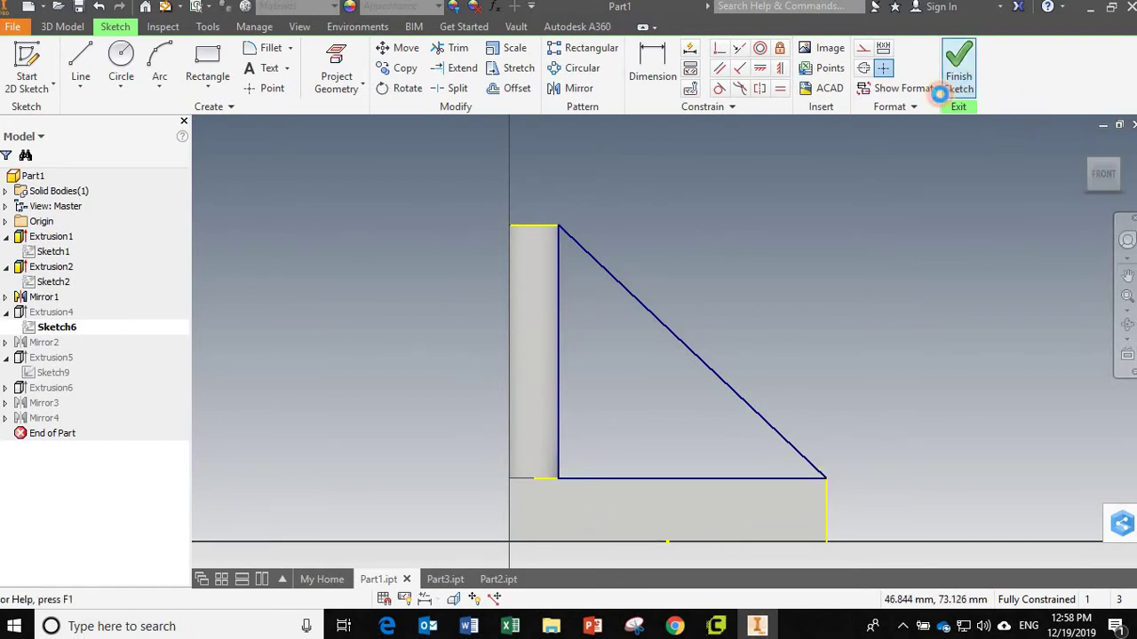
left_click(959, 78)
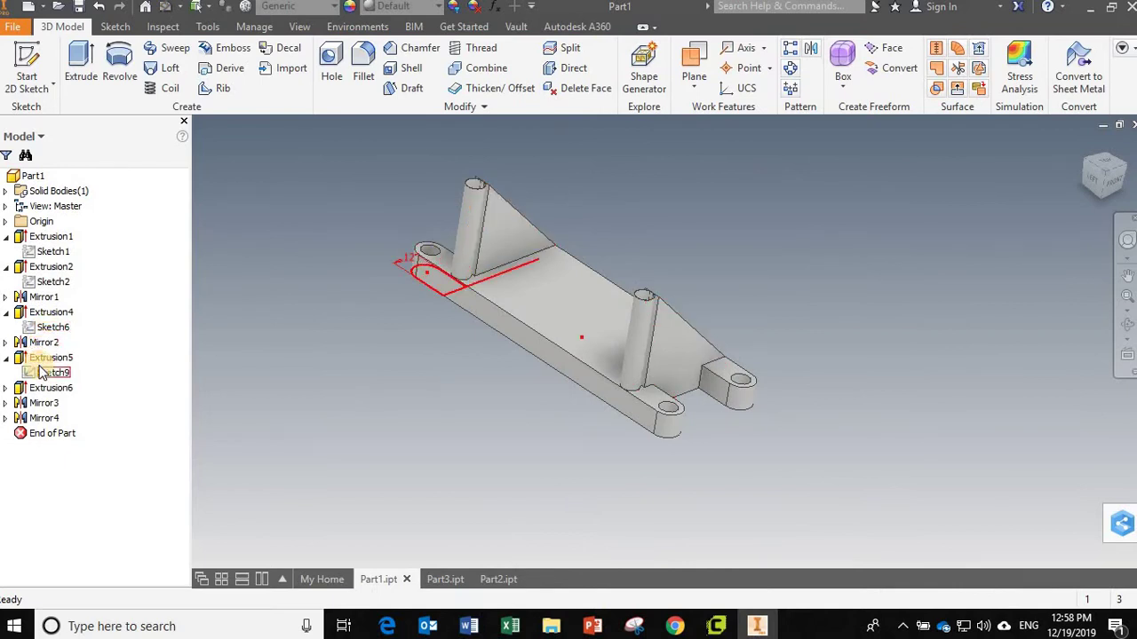
Open the slot sketch for editing and frame the whole slot profile in the view.
double_click(40, 369)
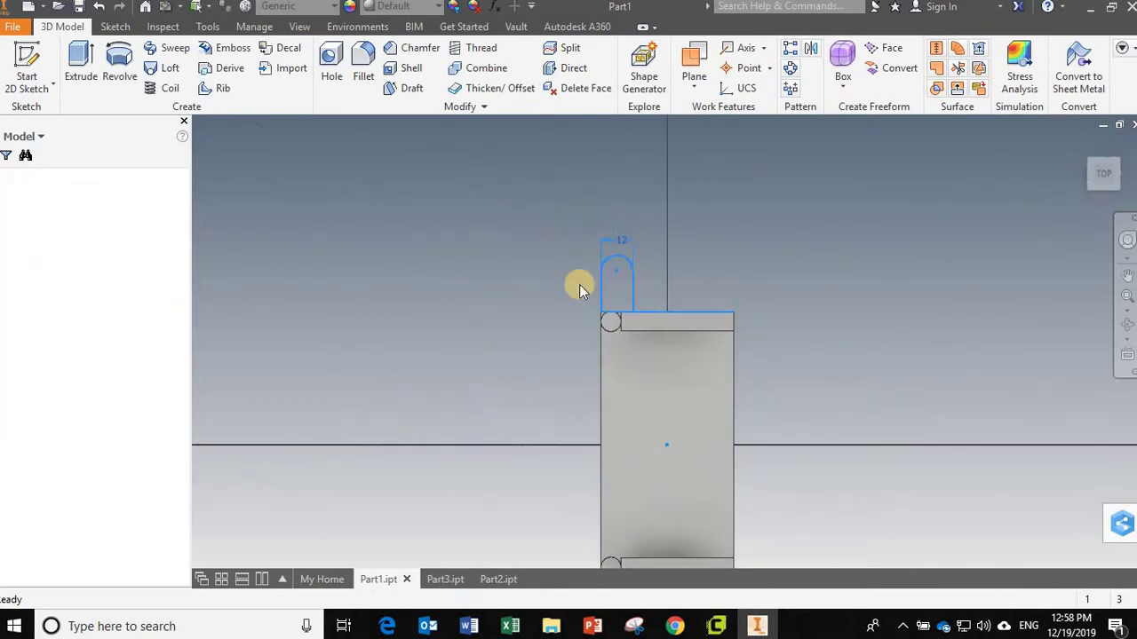
scroll(540, 302, "down", 3)
mouse_move(558, 339)
middle_mouse_down()
mouse_move(332, 300)
mouse_move(363, 242)
middle_mouse_up()
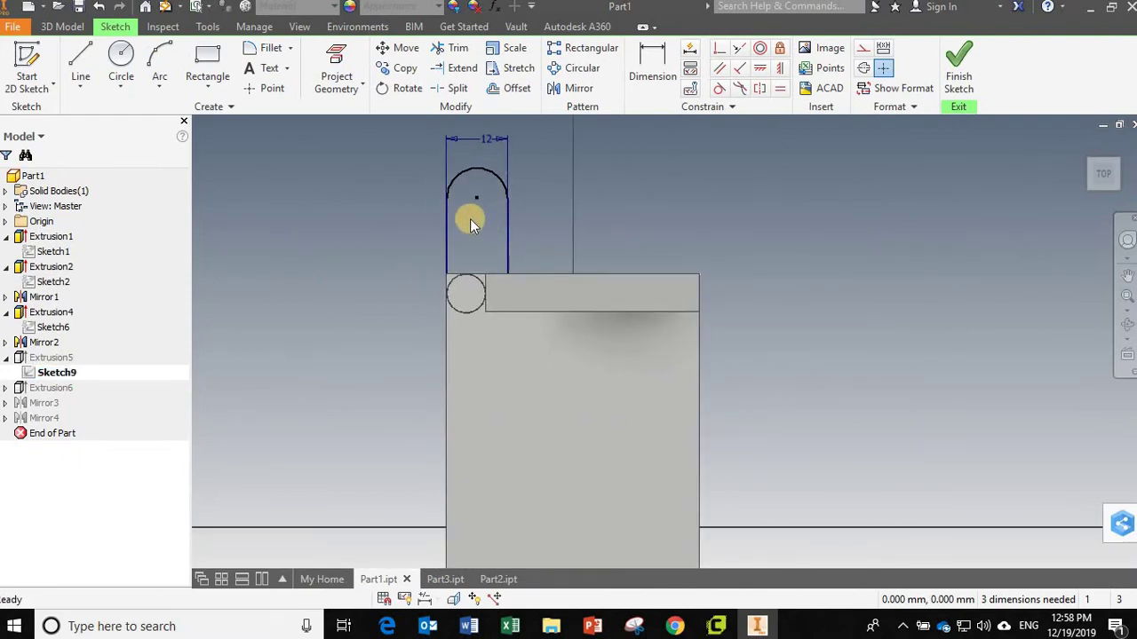
mouse_move(478, 202)
left_mouse_down()
mouse_move(470, 246)
mouse_move(474, 172)
mouse_move(475, 183)
left_mouse_up()
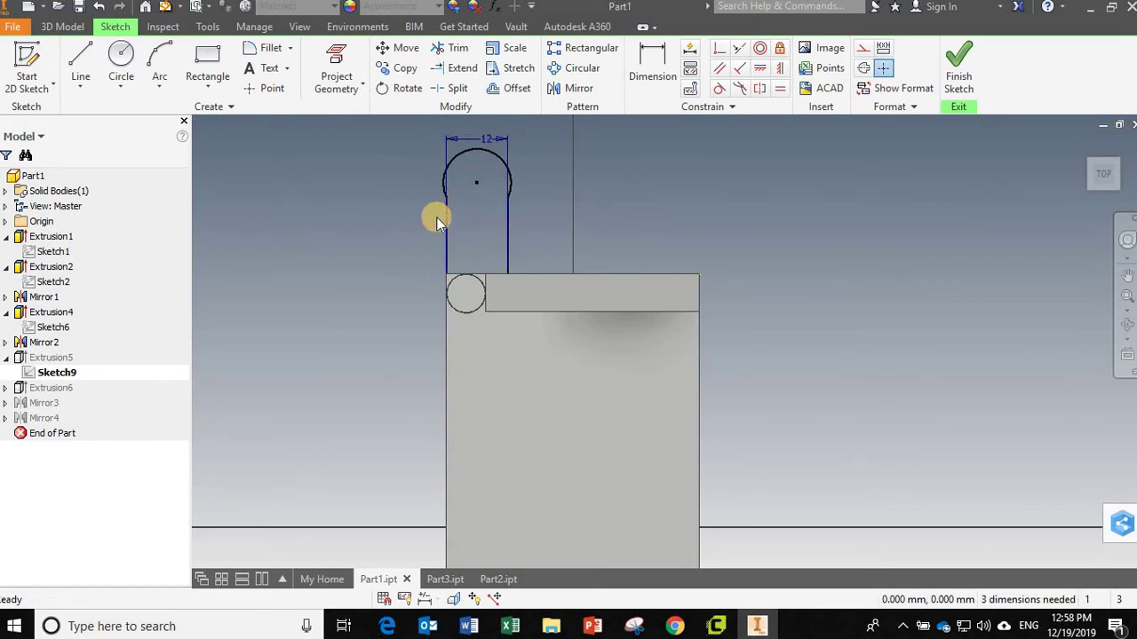
scroll(436, 217, "up", 3)
middle_click_drag(436, 211, 407, 284)
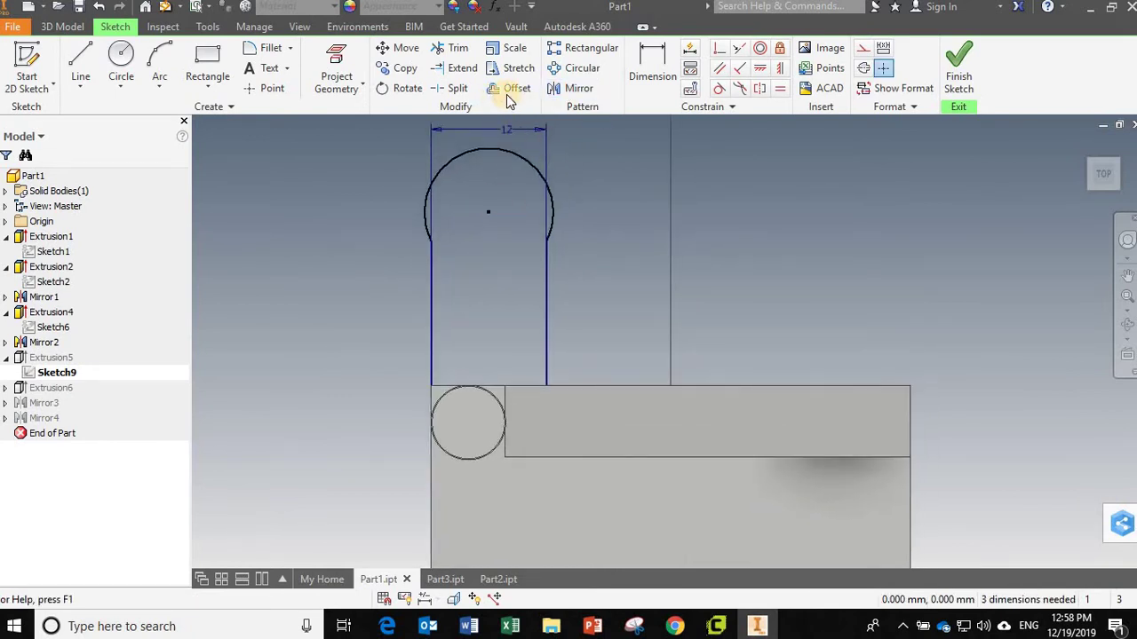
Make the slot's top arc tangent to its right side line.
left_click(719, 88)
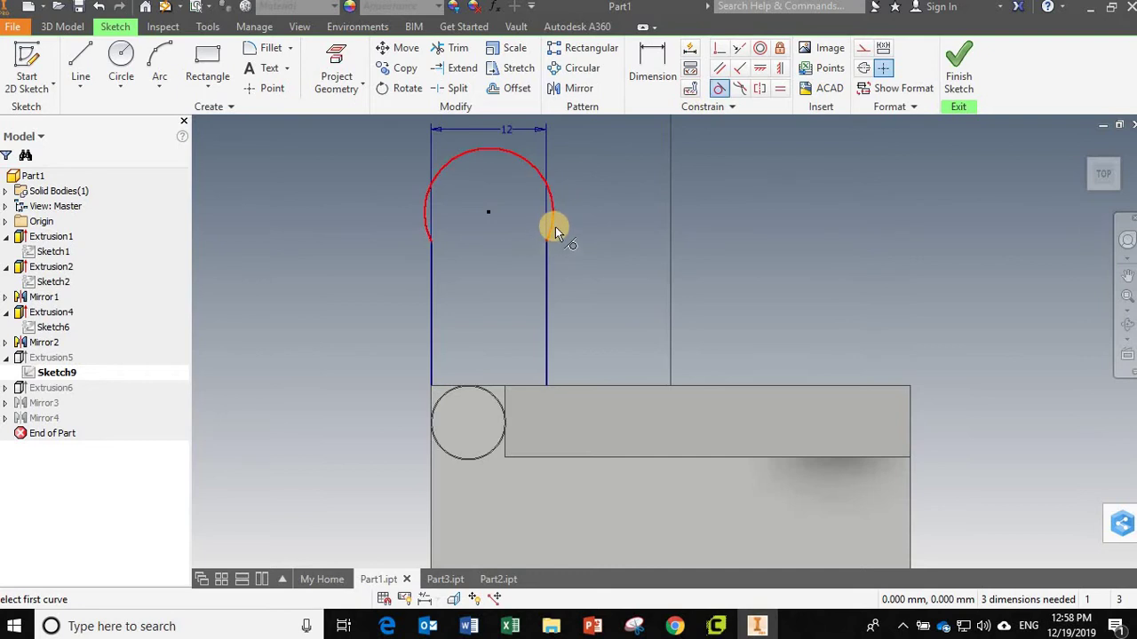
left_click(554, 229)
left_click(548, 256)
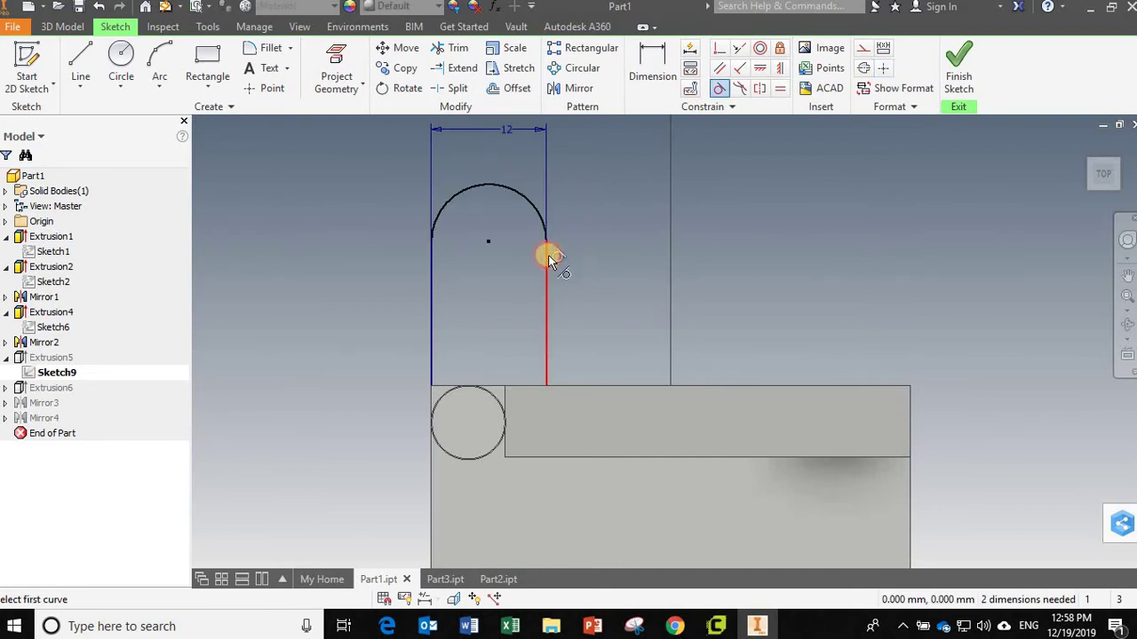
key("Escape")
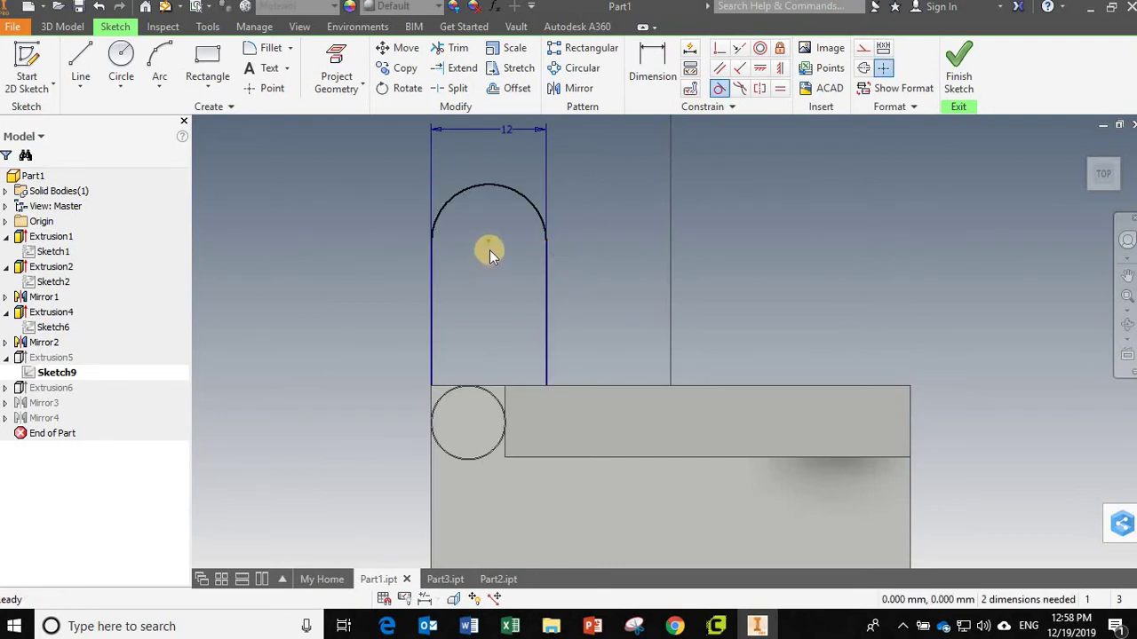
left_click_drag(490, 241, 511, 306)
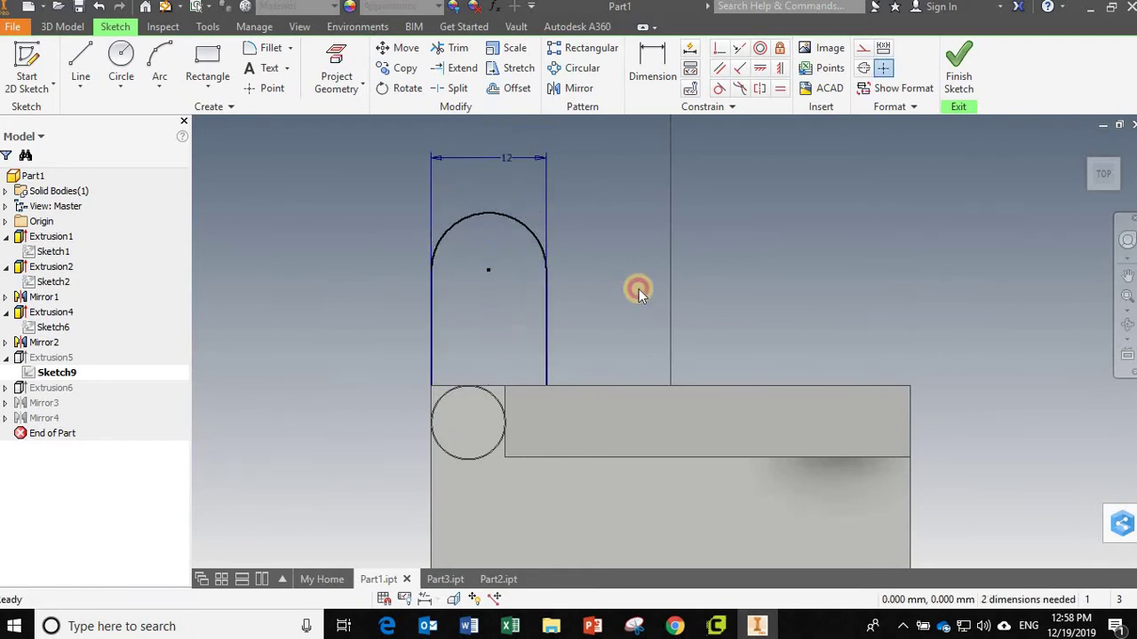
Dimension the arc centre 12 mm above the slot's bottom line and finish the sketch.
left_click(642, 66)
left_click(489, 269)
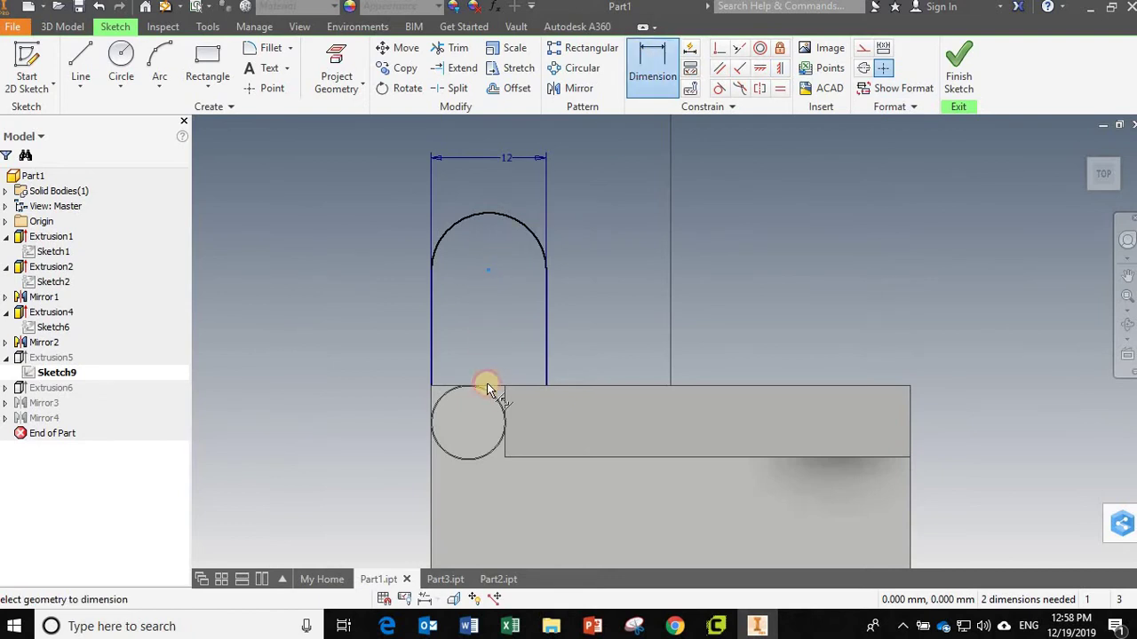
left_click(491, 385)
left_click(388, 342)
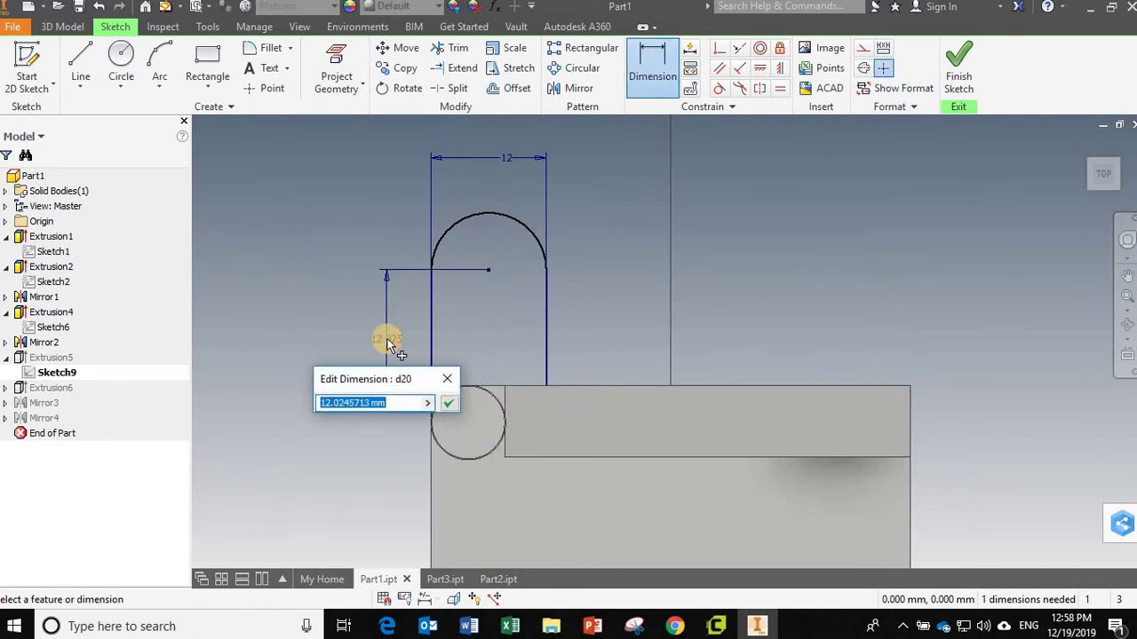
type("12")
key("Return")
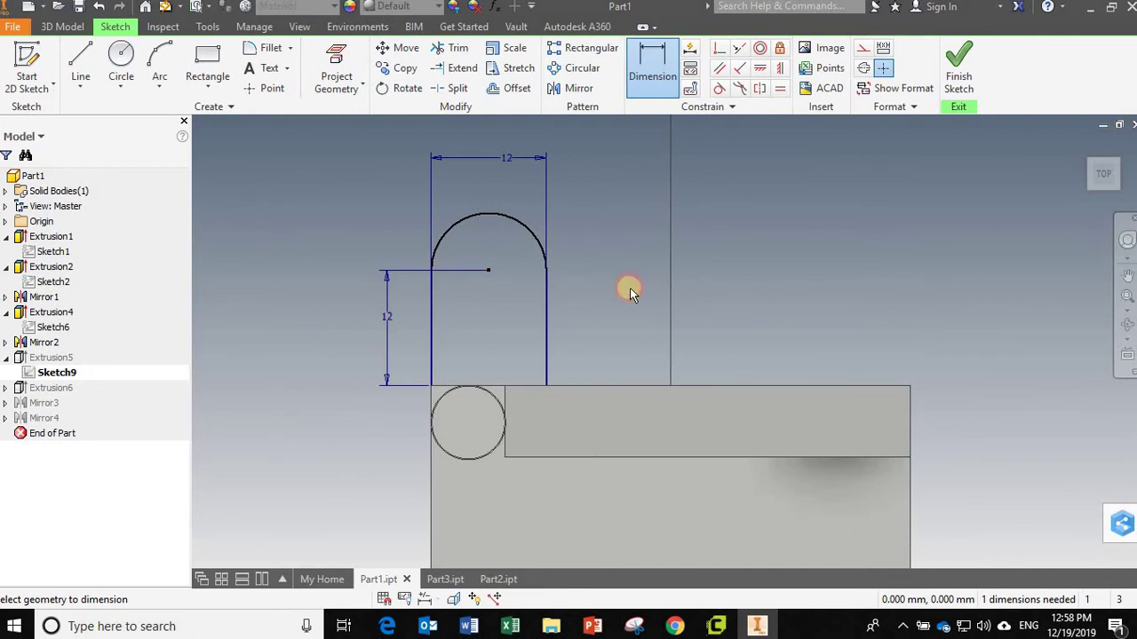
left_click(959, 67)
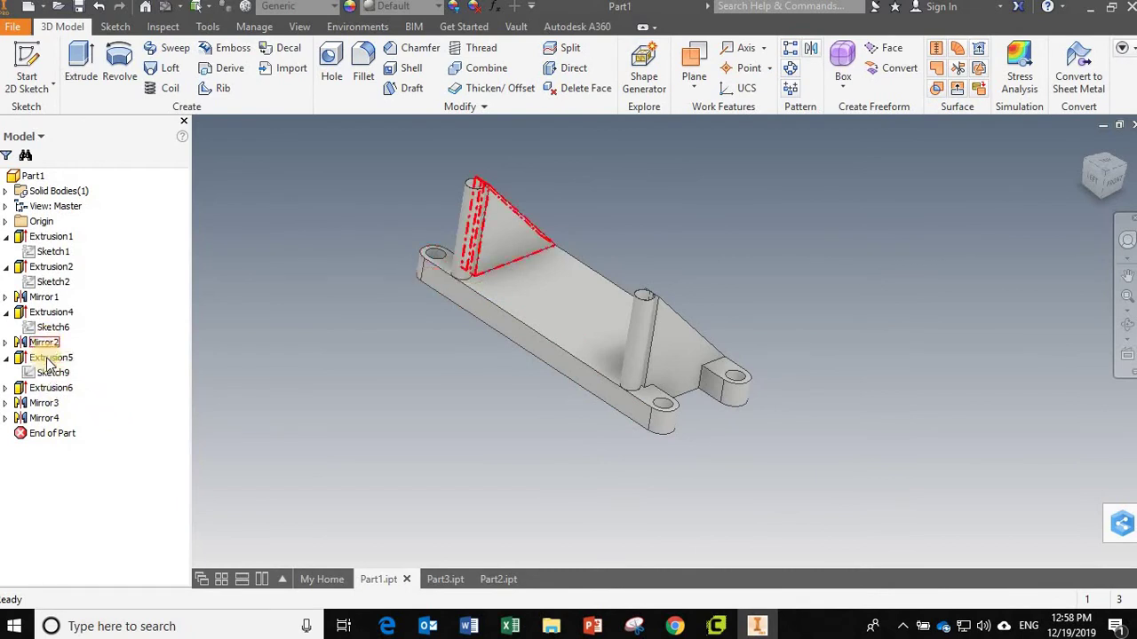
left_click(6, 388)
left_click(57, 405)
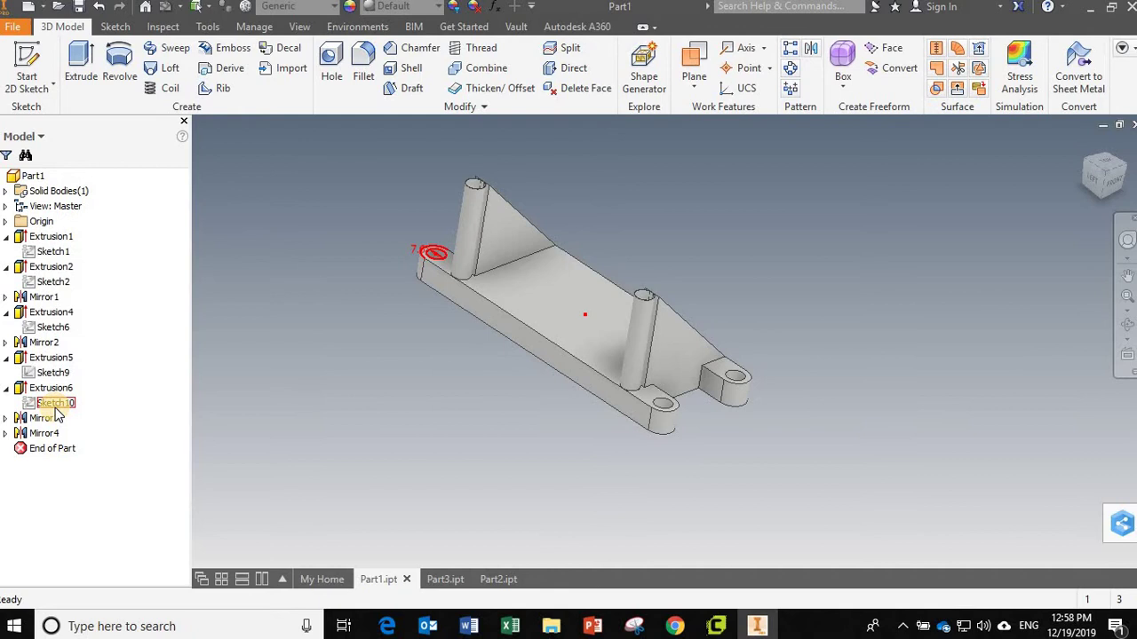
left_click(44, 418)
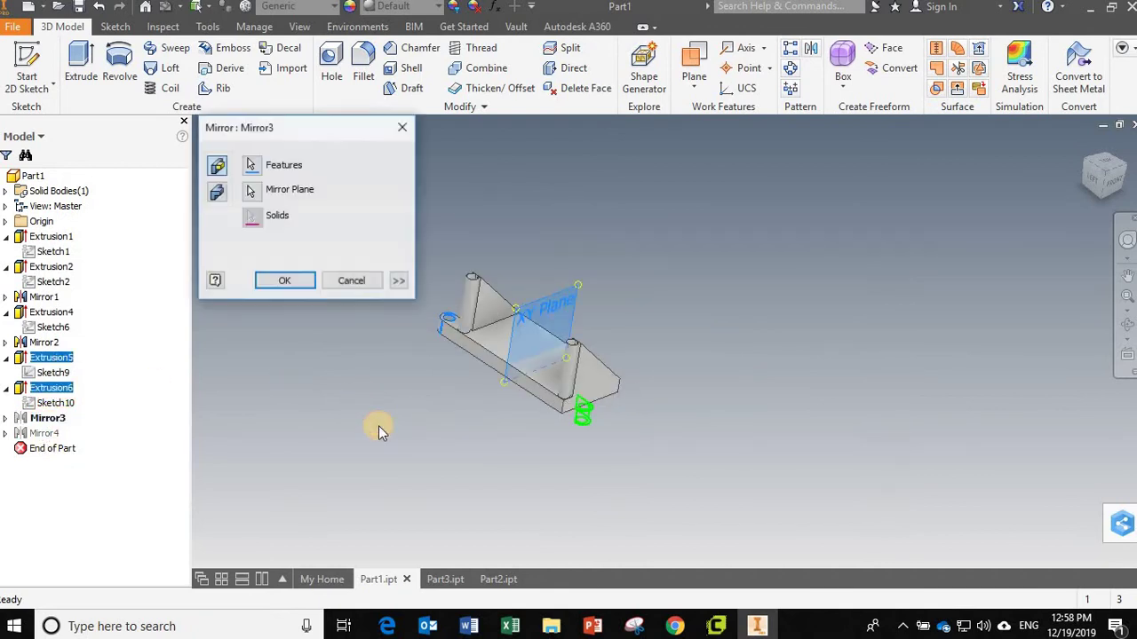
left_click(364, 279)
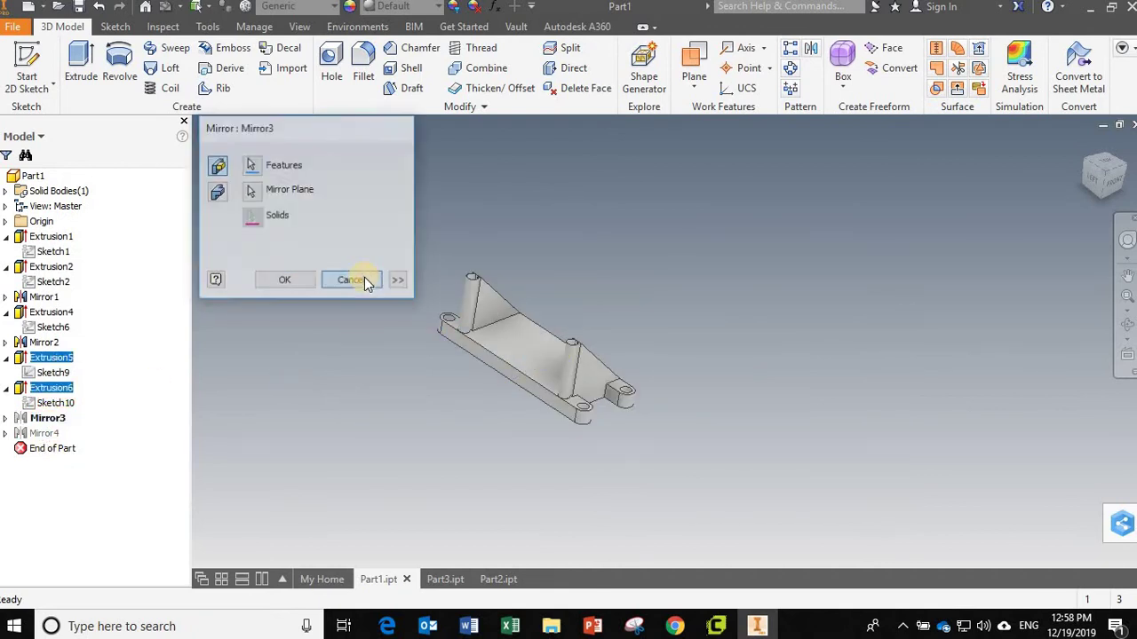
Switch to Part3, orbit the ring, expand Extrusion7 and highlight Work Plane4.
left_click(446, 578)
key("F4")
left_click_drag(388, 444, 430, 471)
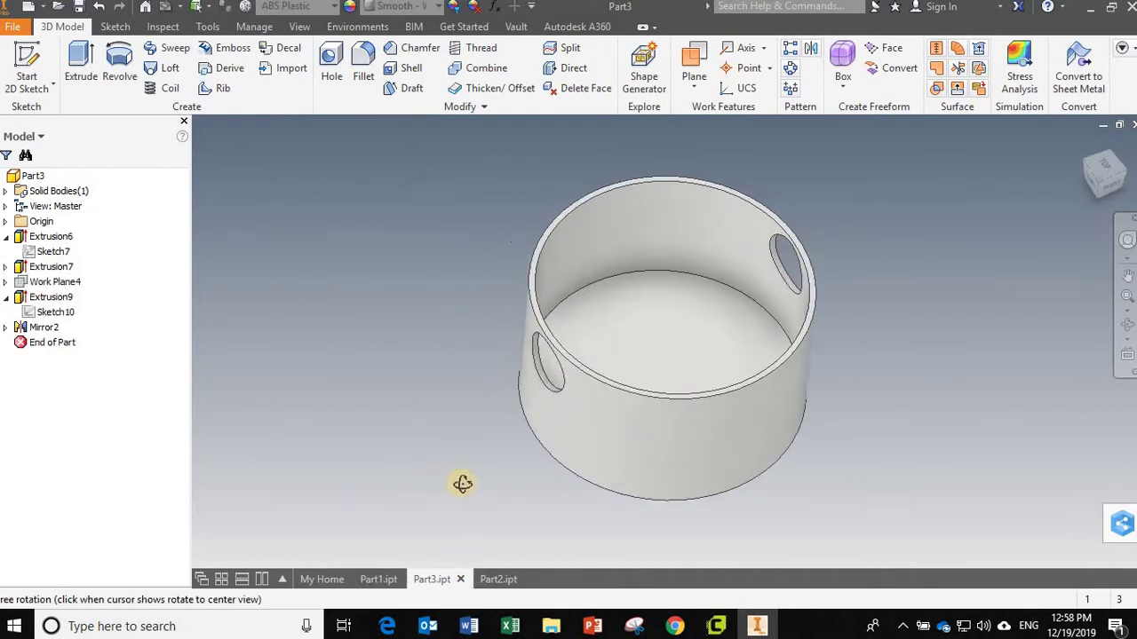
left_click_drag(462, 483, 417, 453)
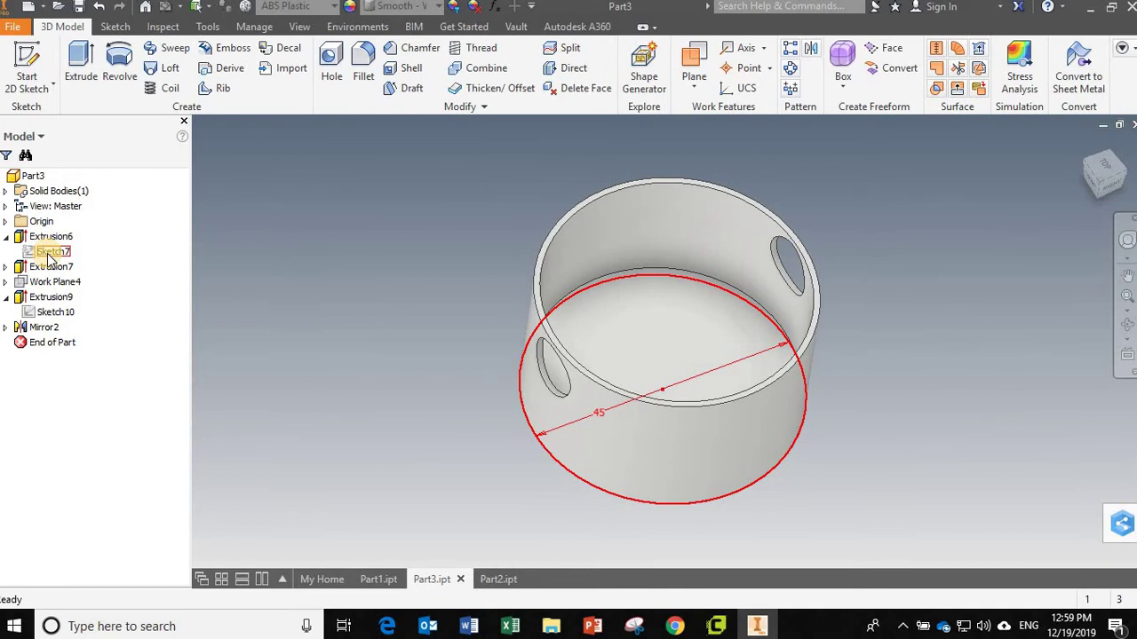
left_click(6, 266)
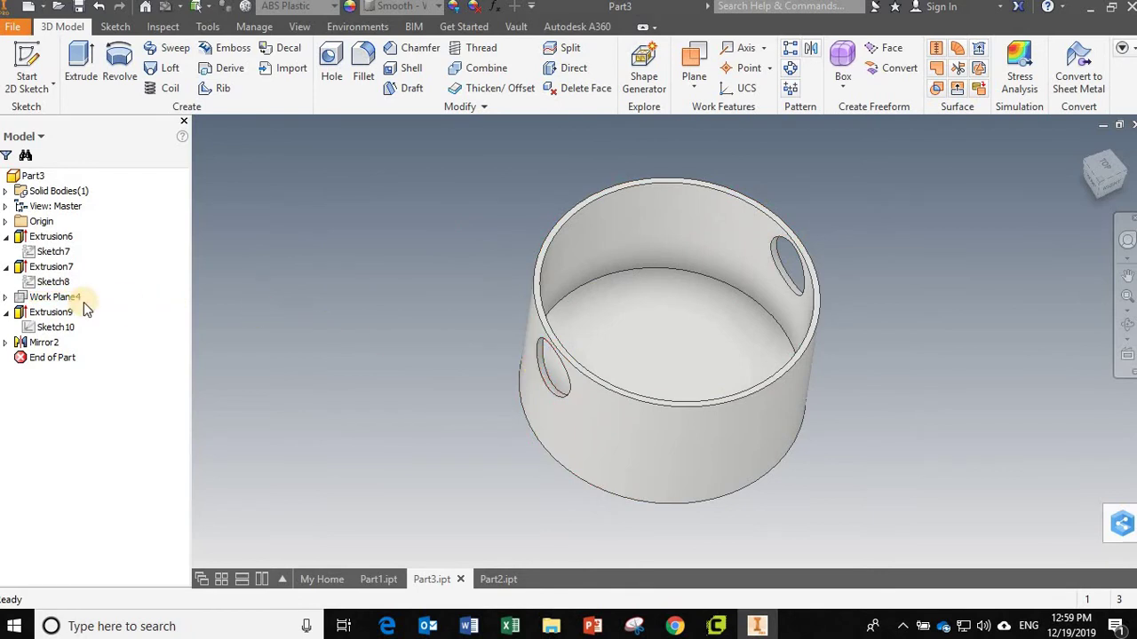
left_click(54, 298)
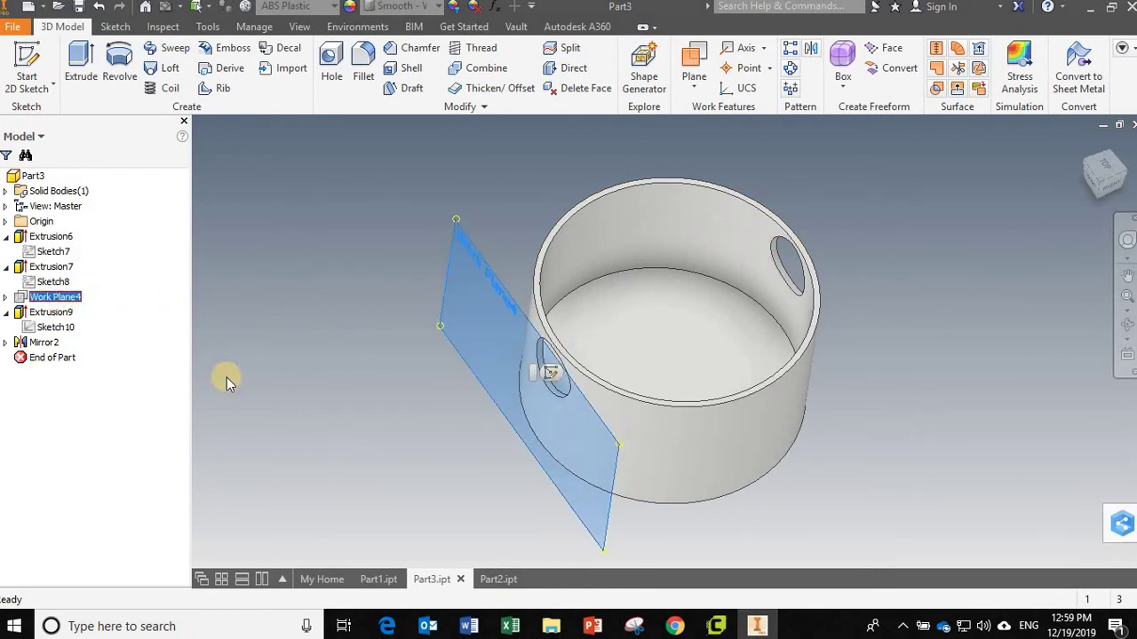
mouse_move(402, 408)
left_mouse_down()
mouse_move(373, 414)
mouse_move(409, 406)
left_mouse_up()
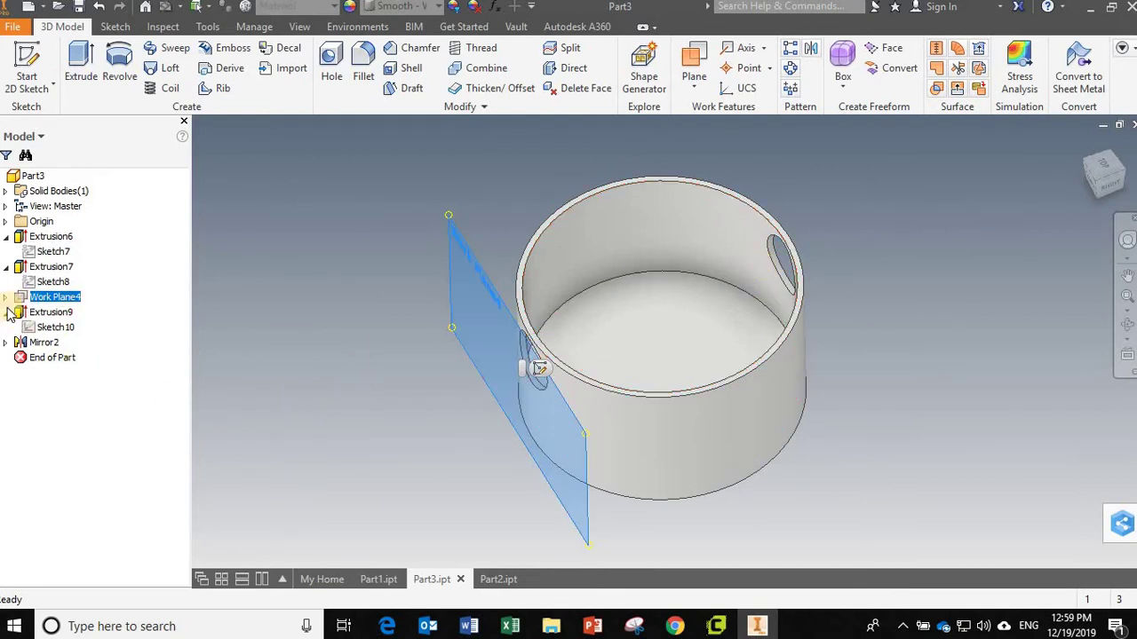
Edit Sketch10 and dimension the hole circle's centre 17 mm from the axis.
double_click(51, 328)
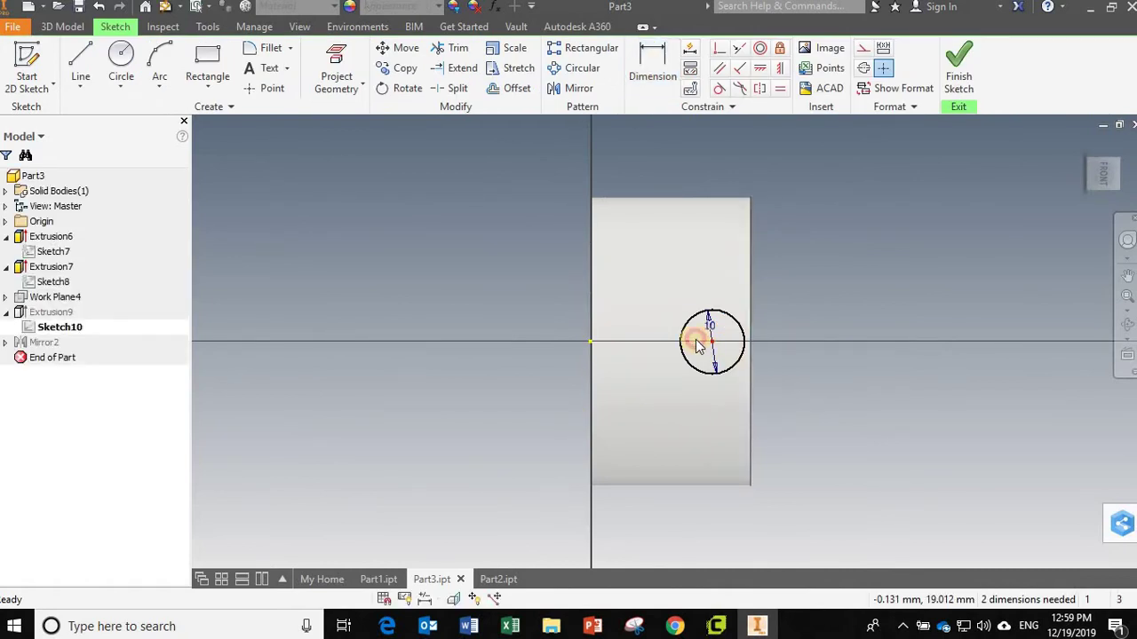
mouse_move(698, 346)
left_mouse_down()
mouse_move(634, 333)
mouse_move(703, 341)
left_mouse_up()
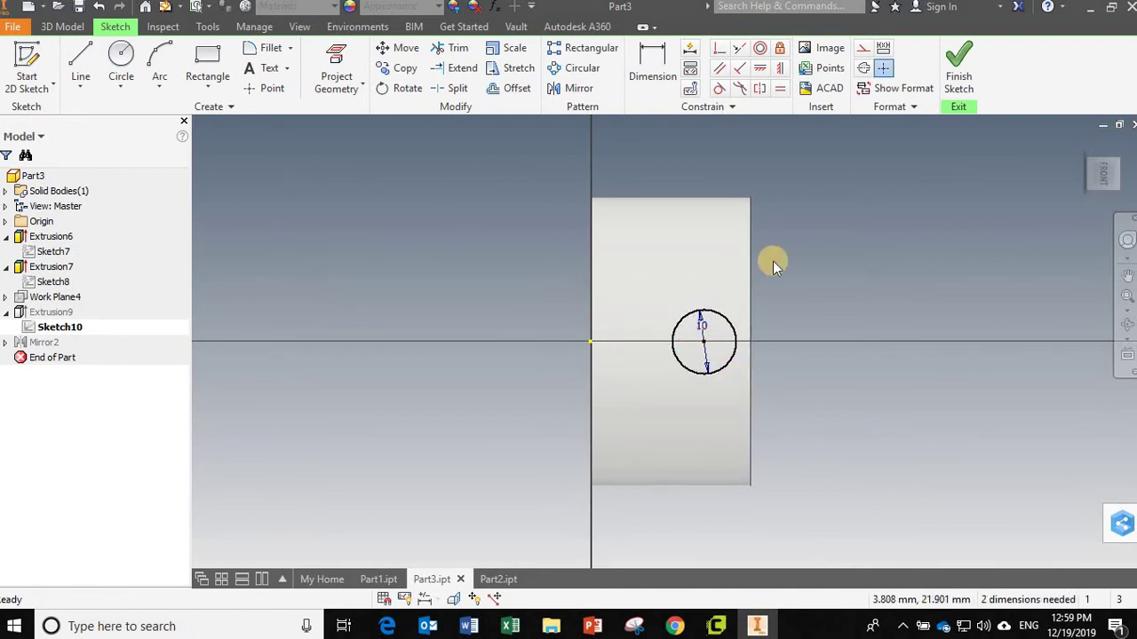
left_click(80, 71)
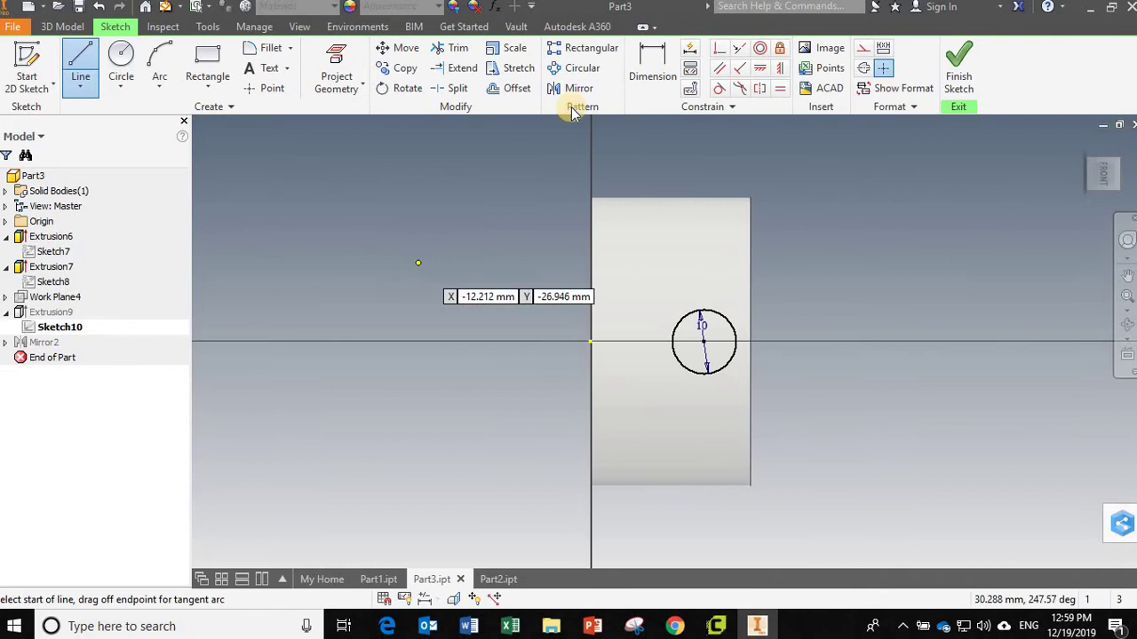
left_click(652, 68)
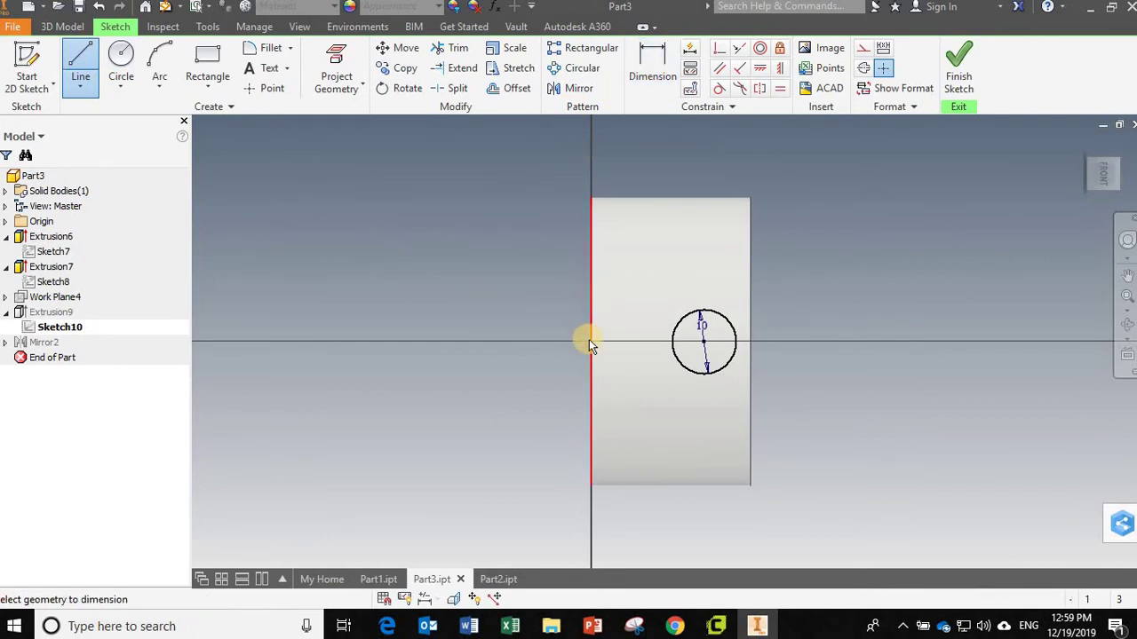
left_click(703, 345)
left_click(650, 407)
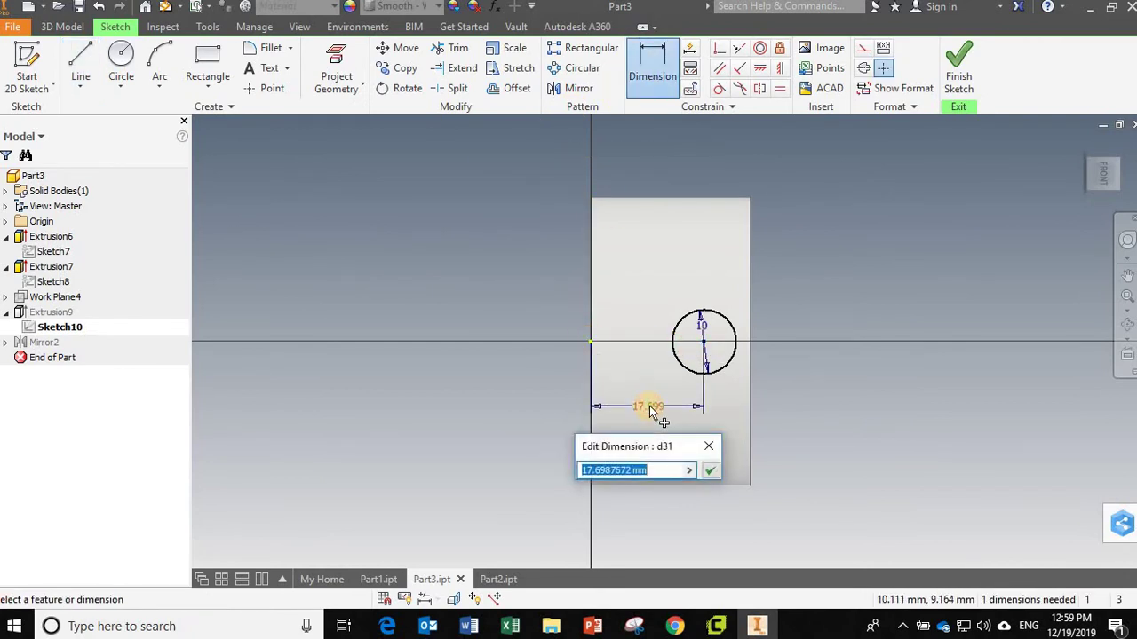
type("17")
key("Return")
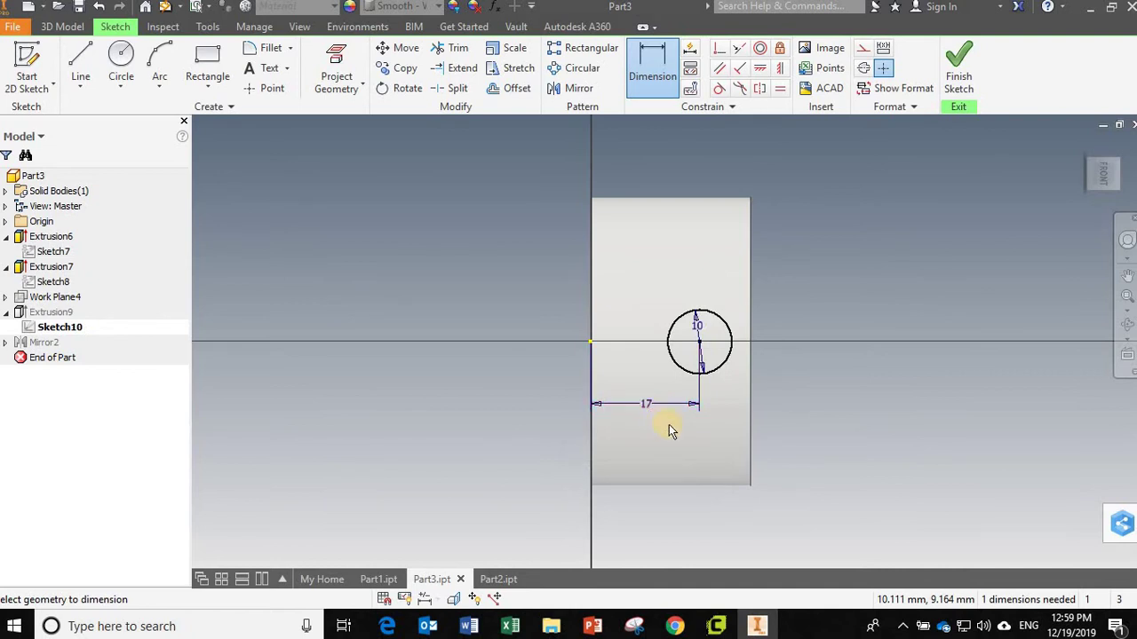
mouse_move(668, 424)
middle_mouse_down("shift")
mouse_move(596, 381)
mouse_move(571, 325)
mouse_move(654, 367)
mouse_move(701, 371)
middle_mouse_up("shift")
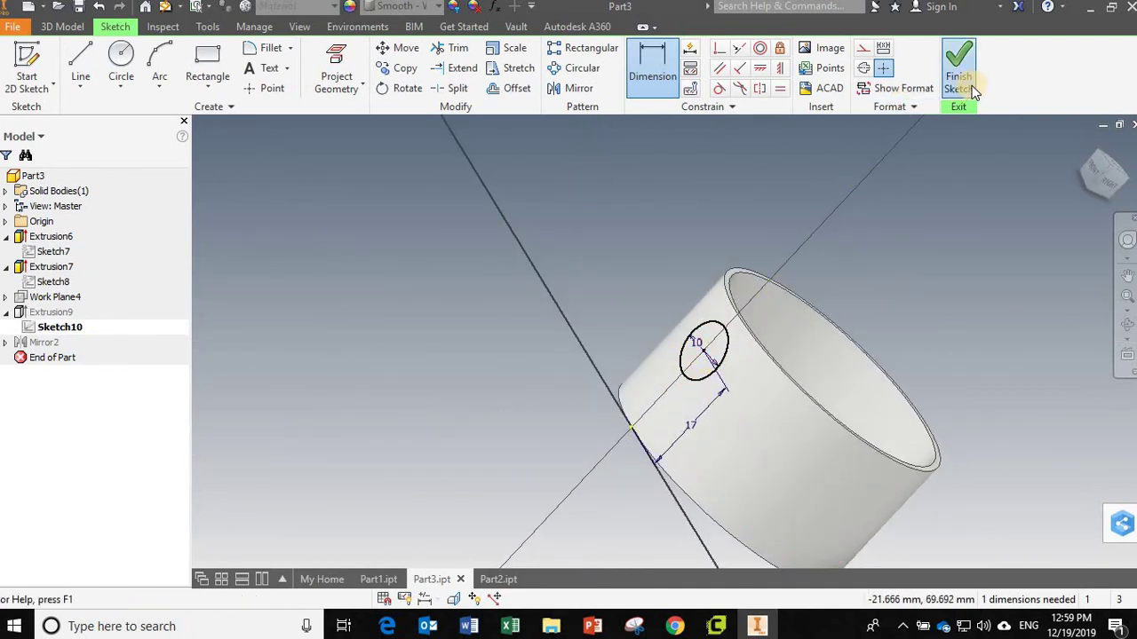
Finish the sketch and delete Work Plane4, Extrusion9 and Mirror2 from the ring.
left_click(971, 89)
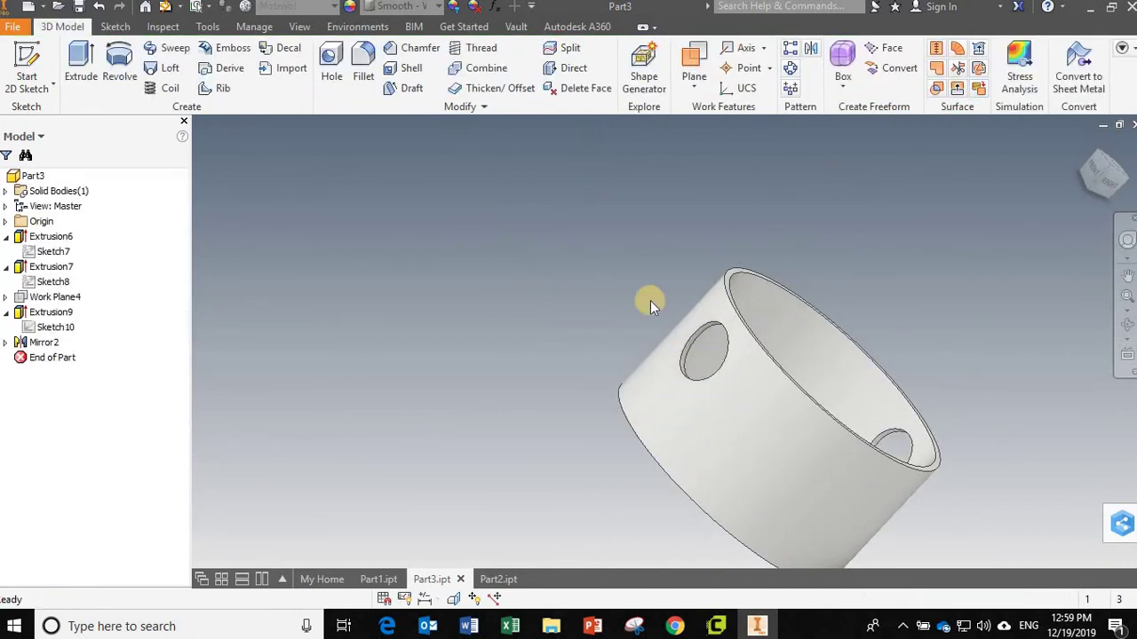
left_click(51, 298)
left_click(42, 342, "shift")
right_click(55, 346)
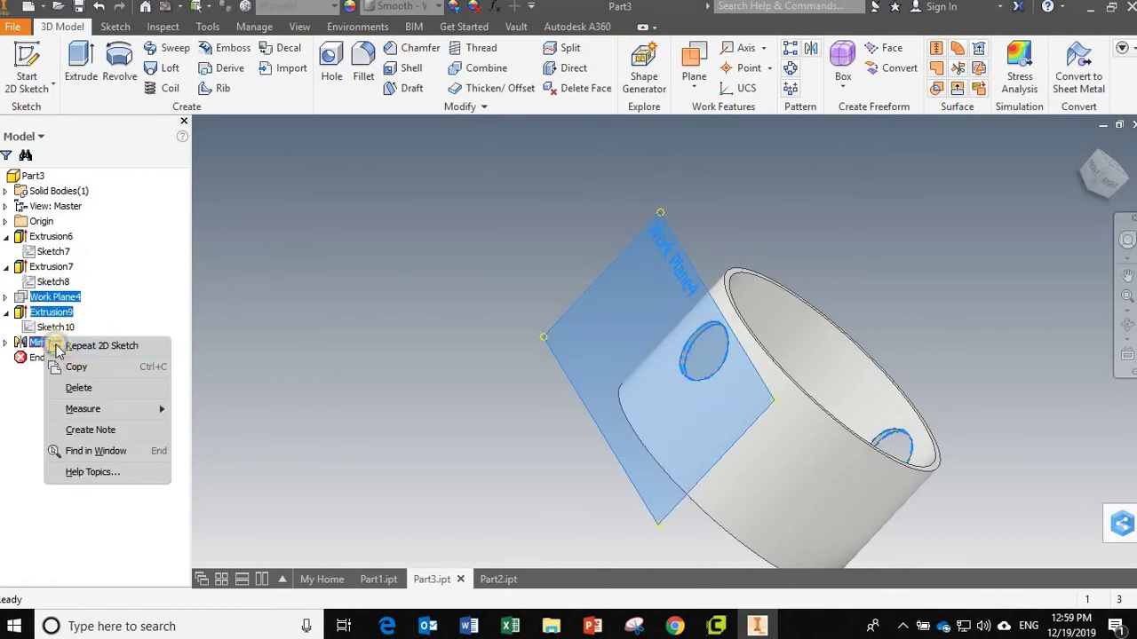
left_click(78, 389)
left_click(197, 217)
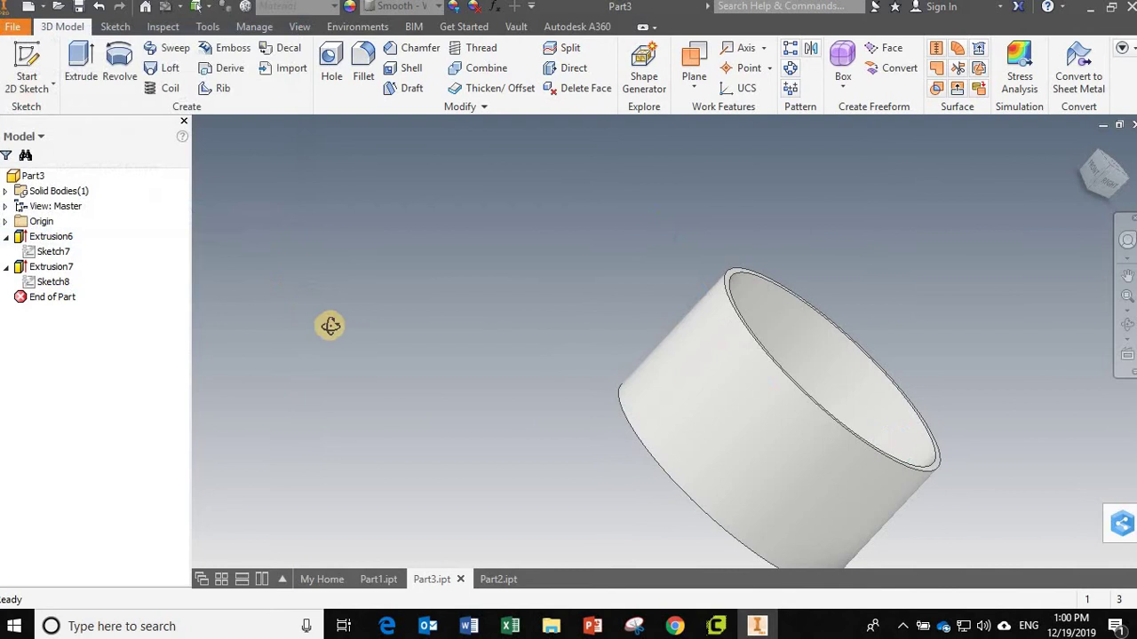
mouse_move(325, 325)
middle_mouse_down("shift")
mouse_move(292, 349)
mouse_move(100, 271)
middle_mouse_up("shift")
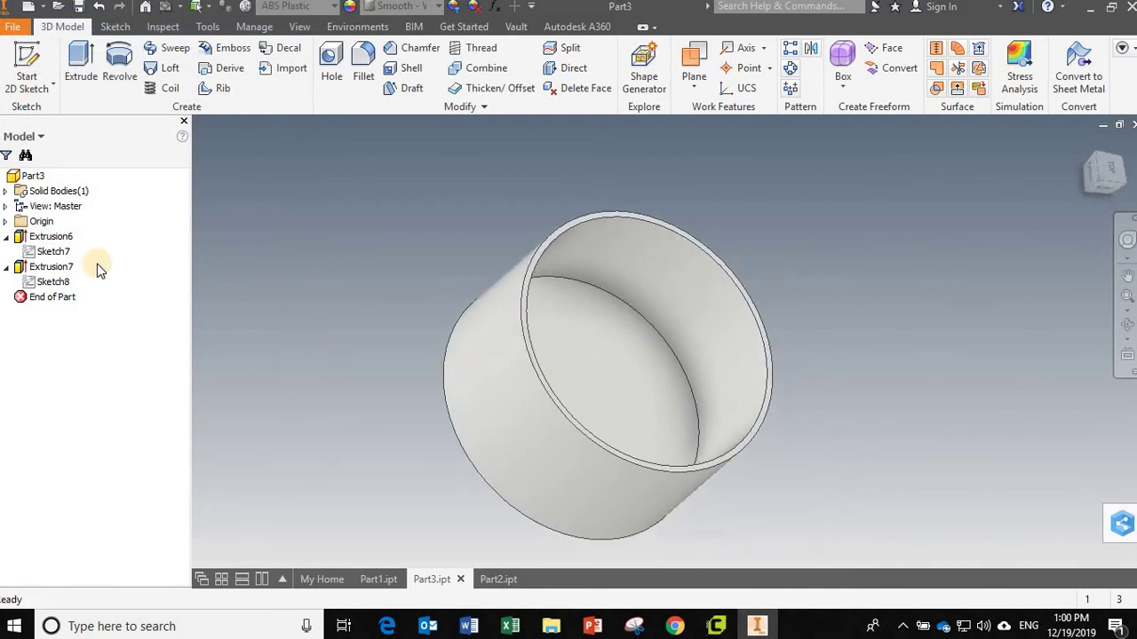
Start a new 2D sketch on the Origin XY Plane.
left_click(7, 221)
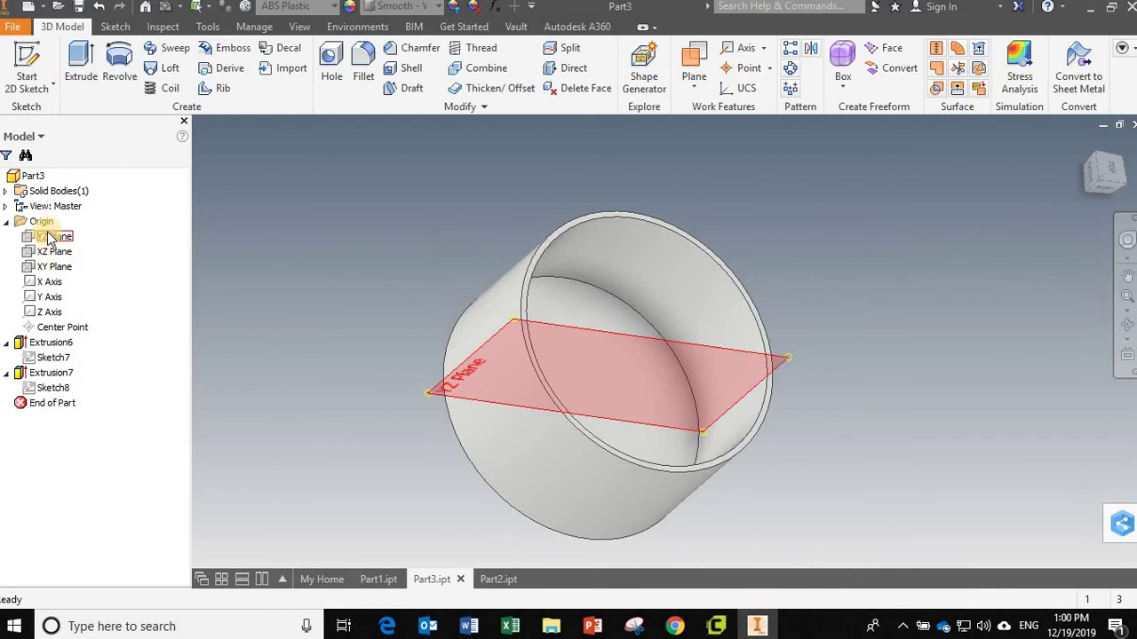
left_click(53, 267)
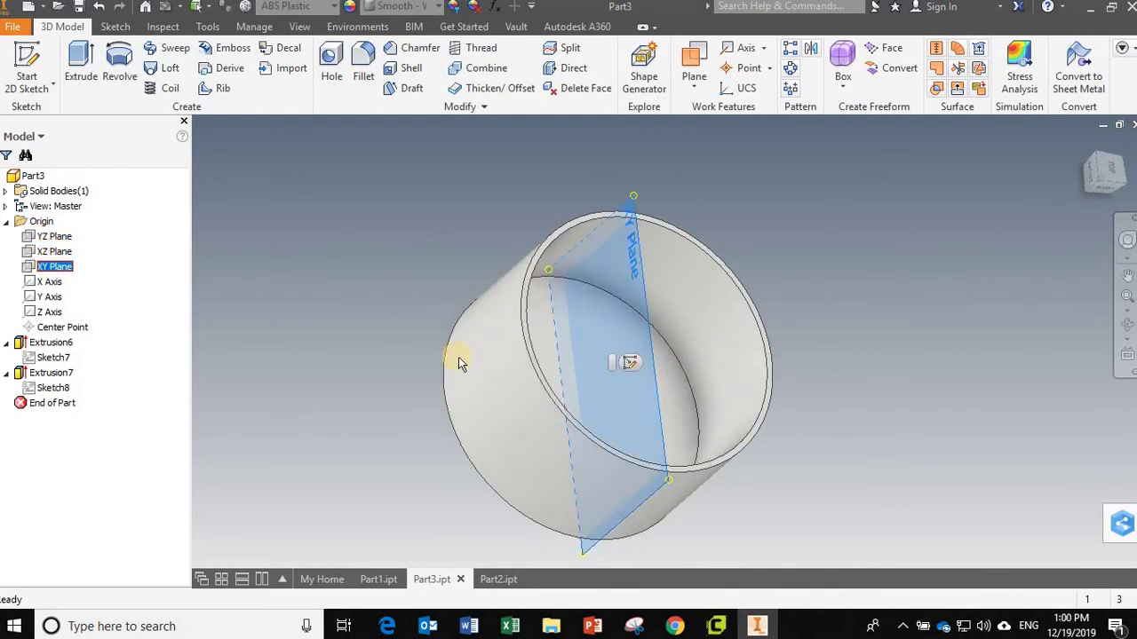
left_click(629, 361)
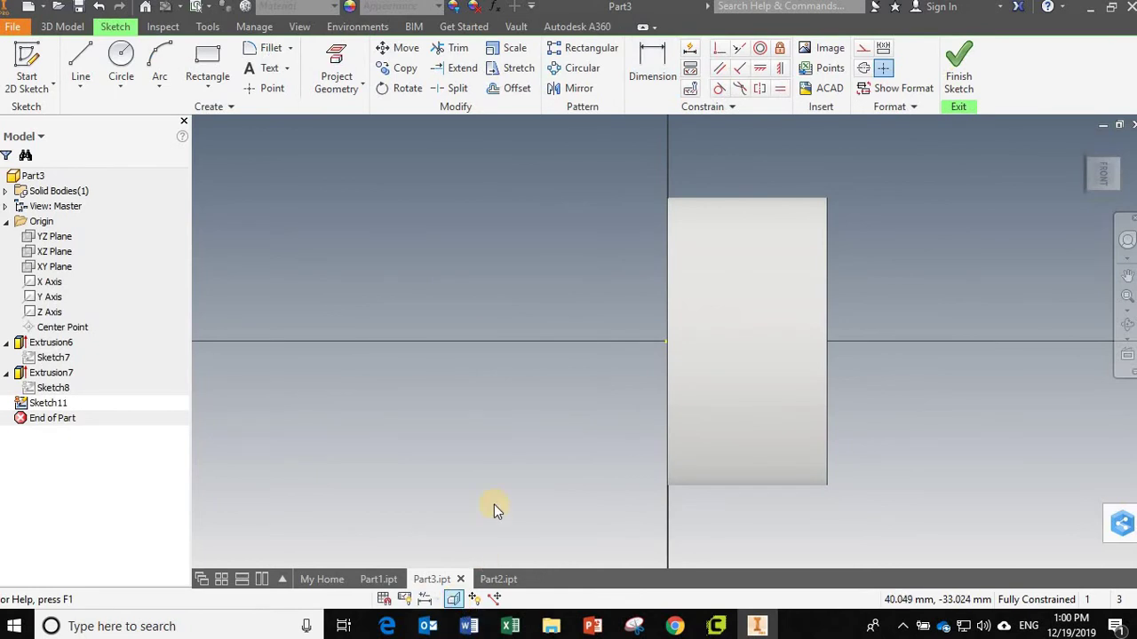
Slice the ring at the sketch plane, draw a construction line along the axis, and centre a circle on it.
key("F7")
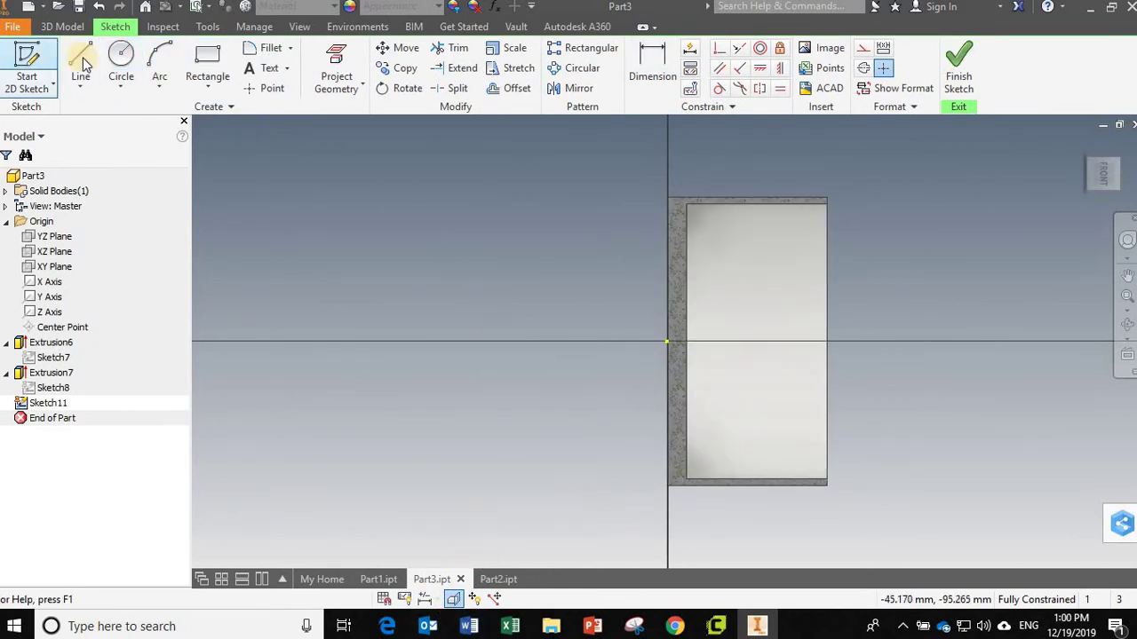
left_click(81, 63)
left_click(863, 48)
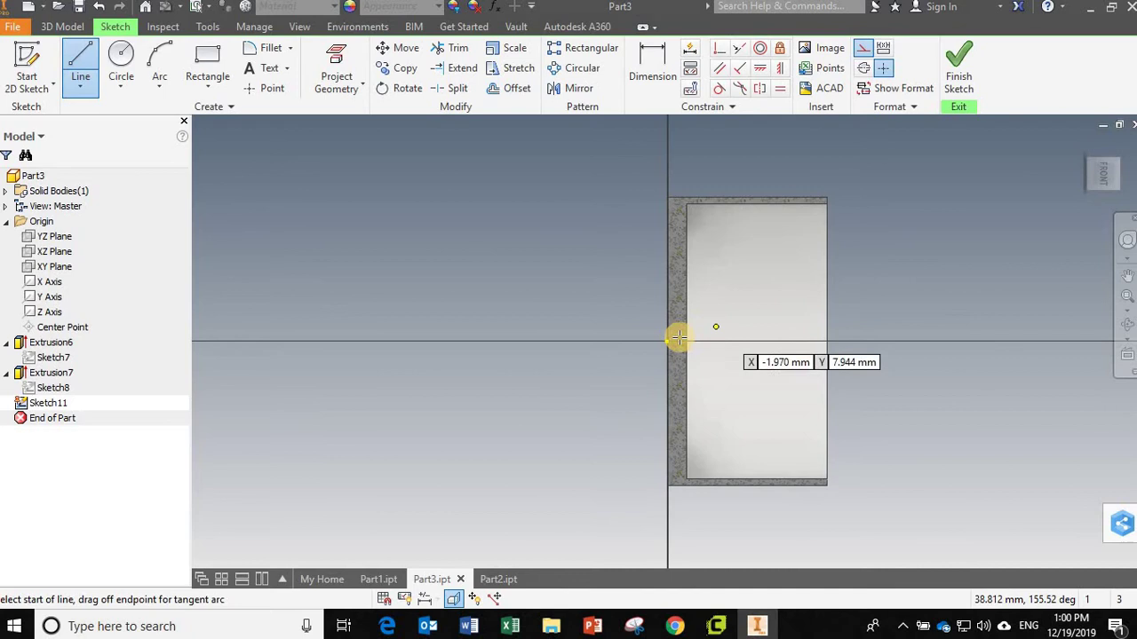
left_click(670, 341)
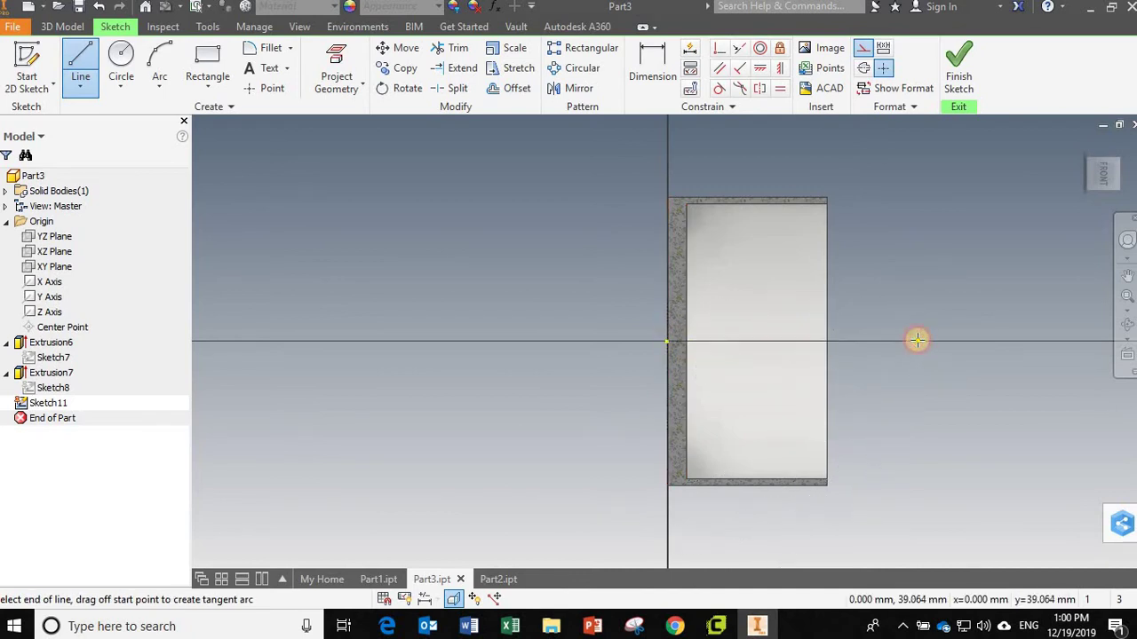
left_click(917, 340)
left_click(863, 48)
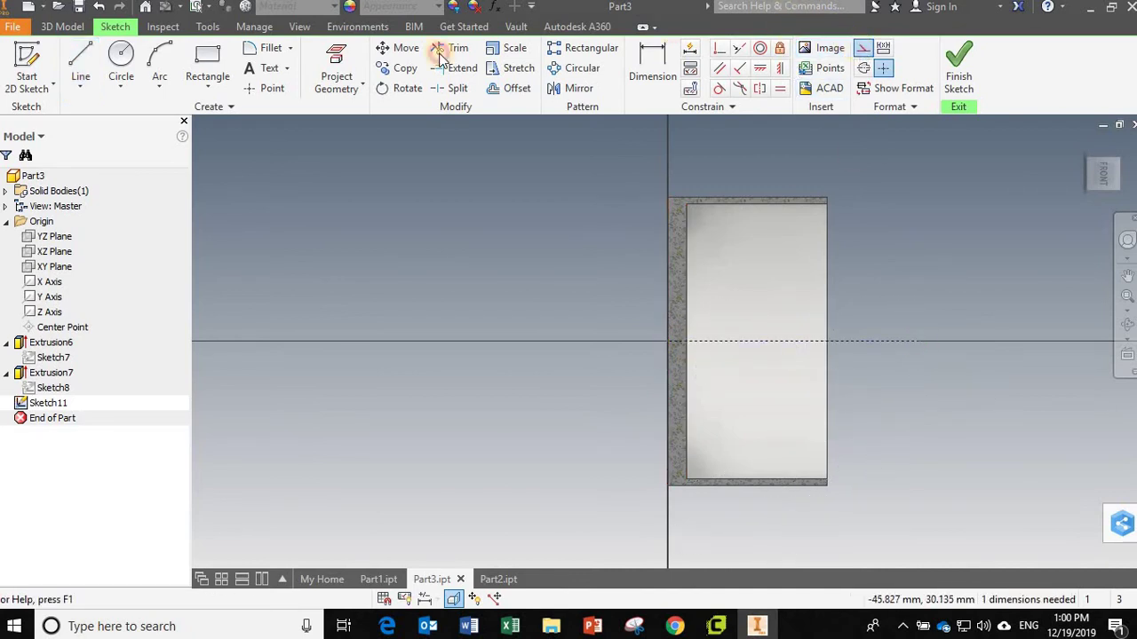
left_click(120, 62)
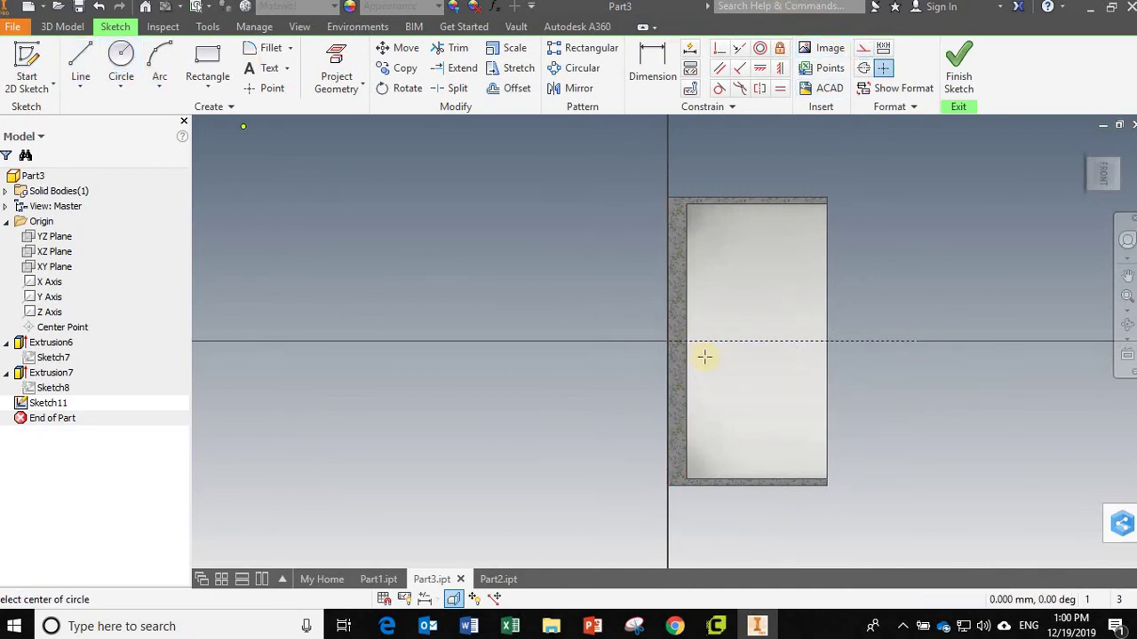
left_click(775, 341)
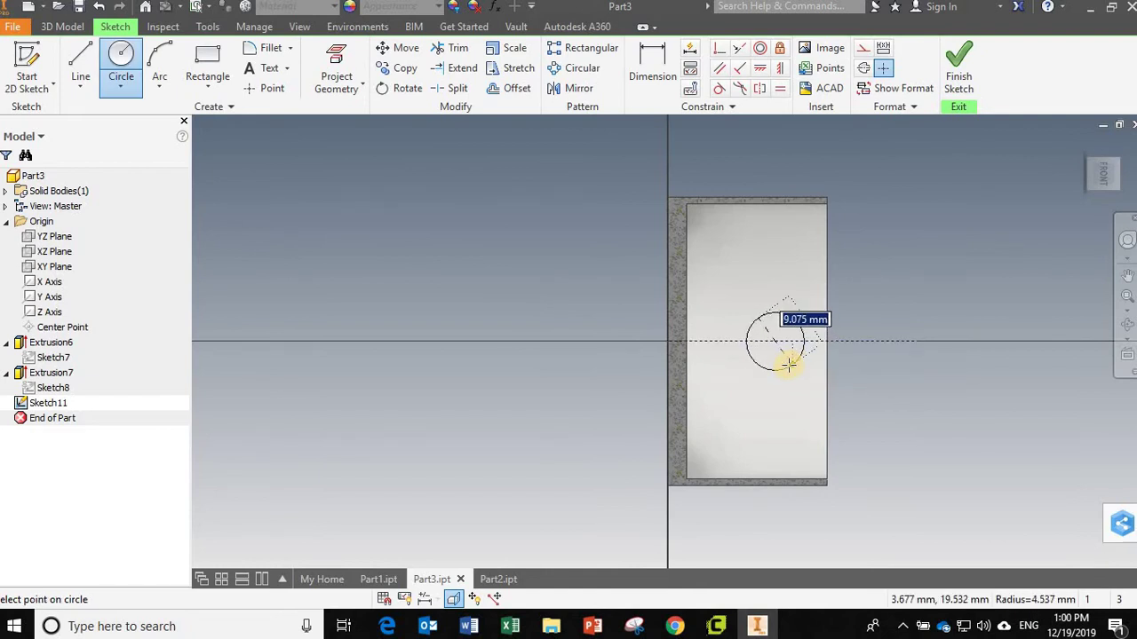
Complete the circle and extrude it as a symmetric Through All cut through the ring.
left_click(789, 363)
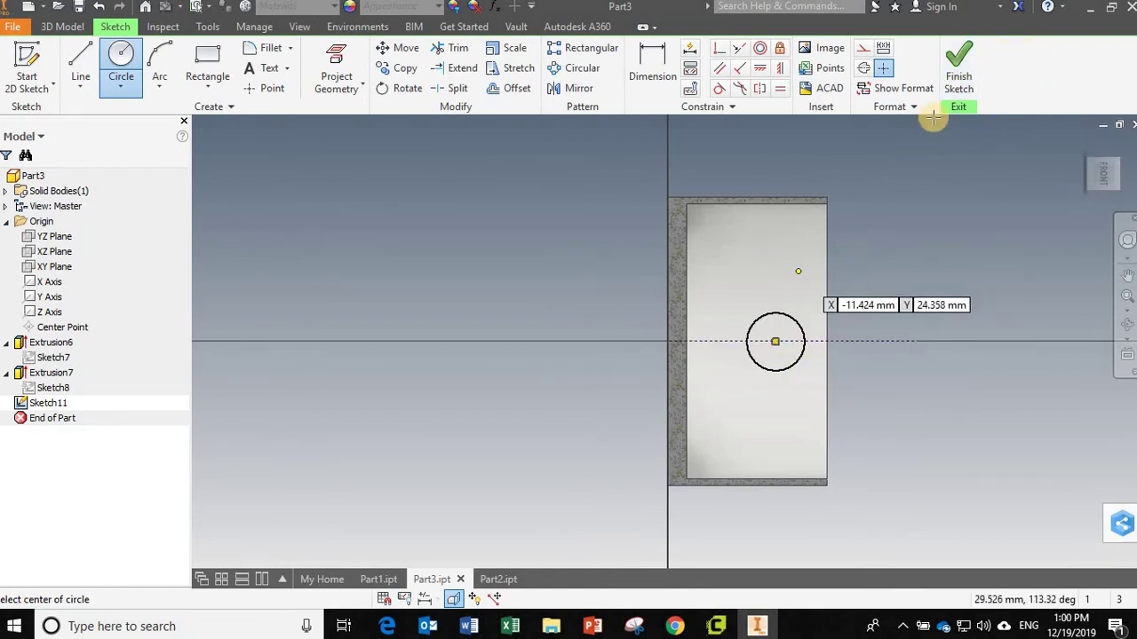
left_click(959, 67)
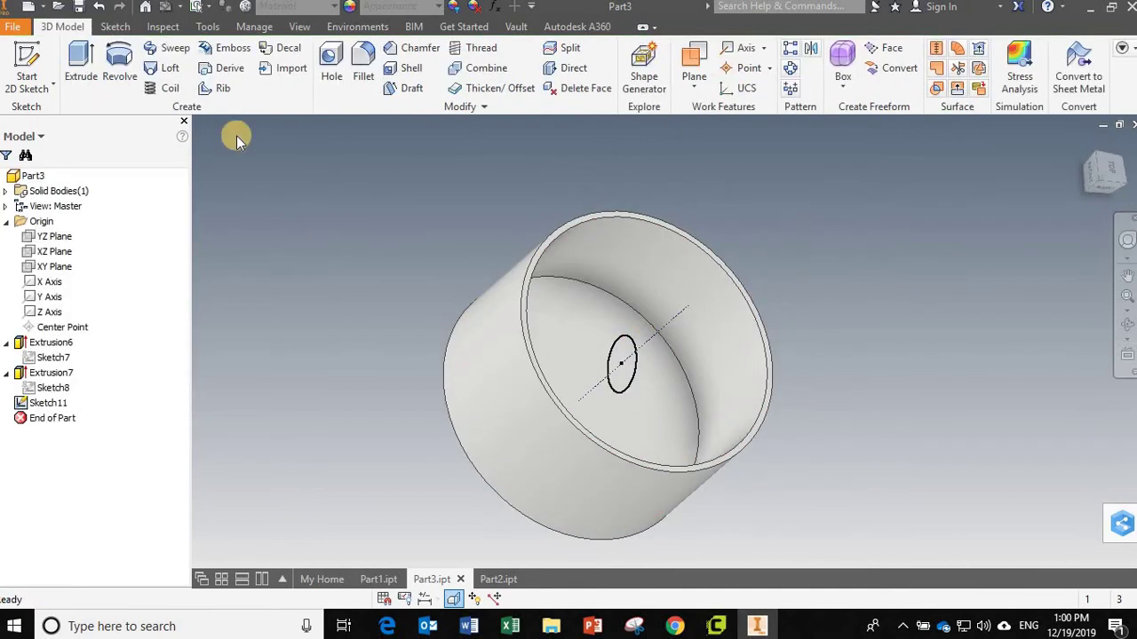
left_click(81, 71)
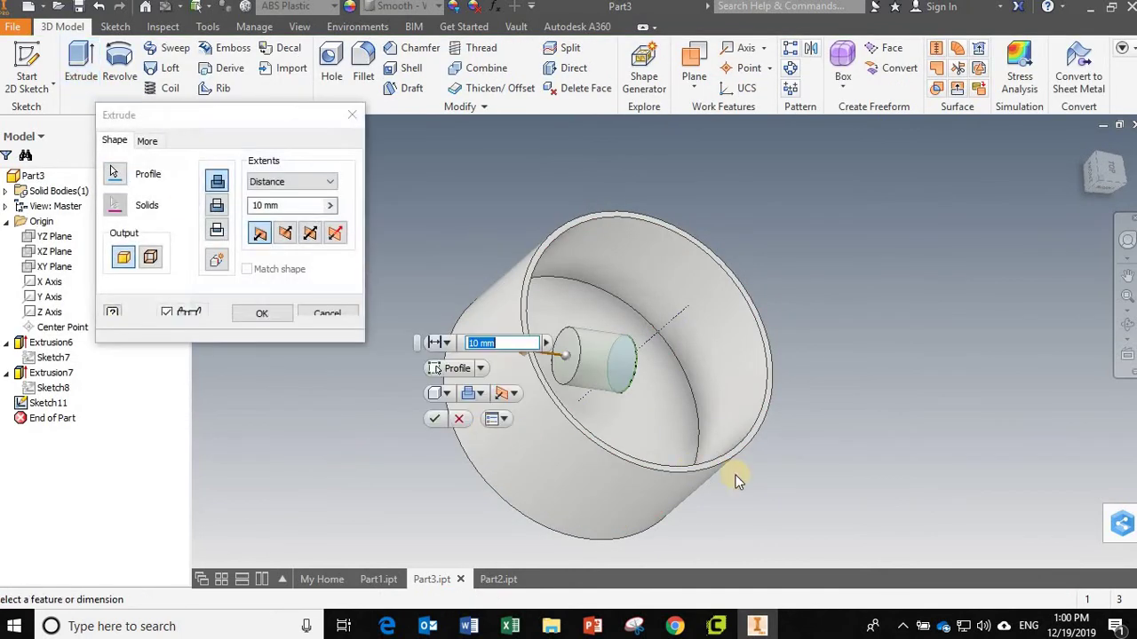
middle_click_drag(794, 480, 795, 511, "shift")
left_click(310, 235)
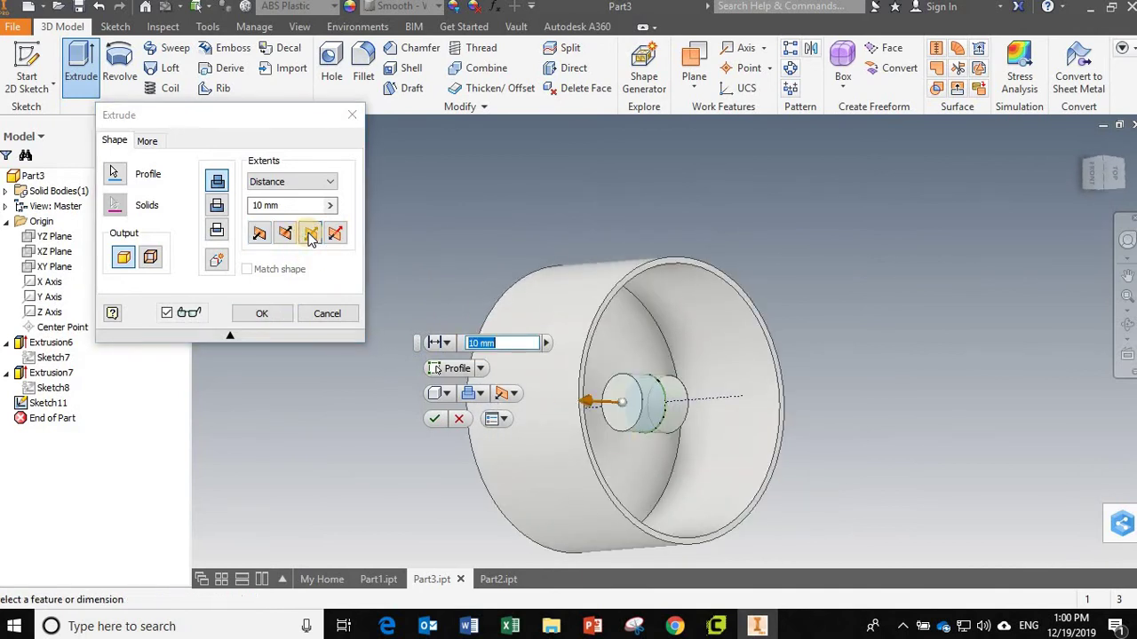
left_click(333, 184)
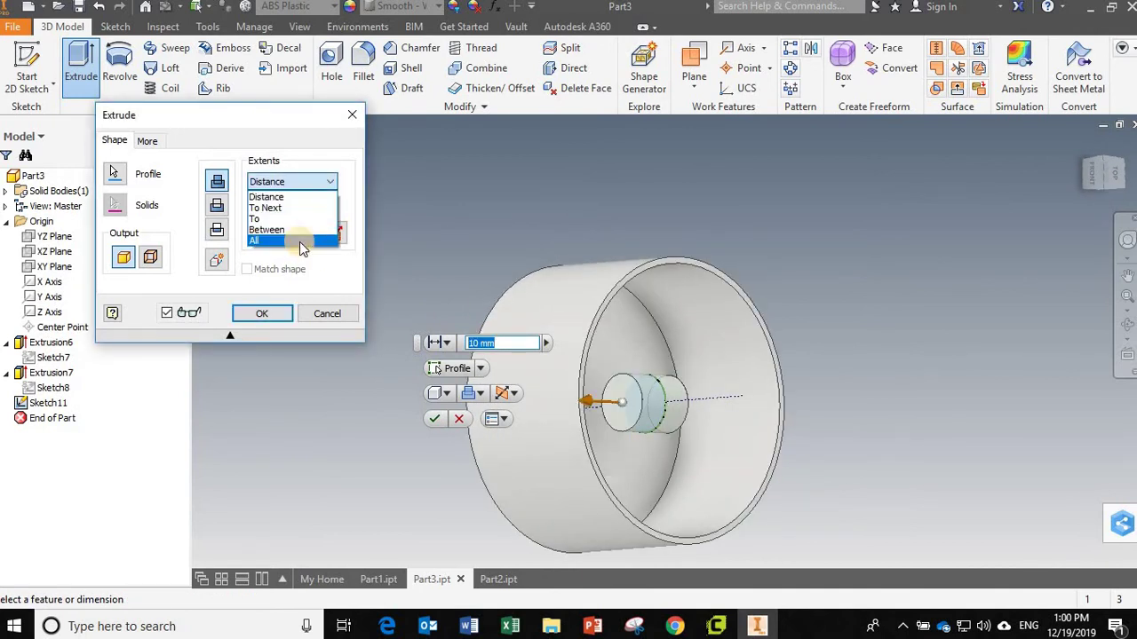
left_click(299, 242)
left_click(217, 205)
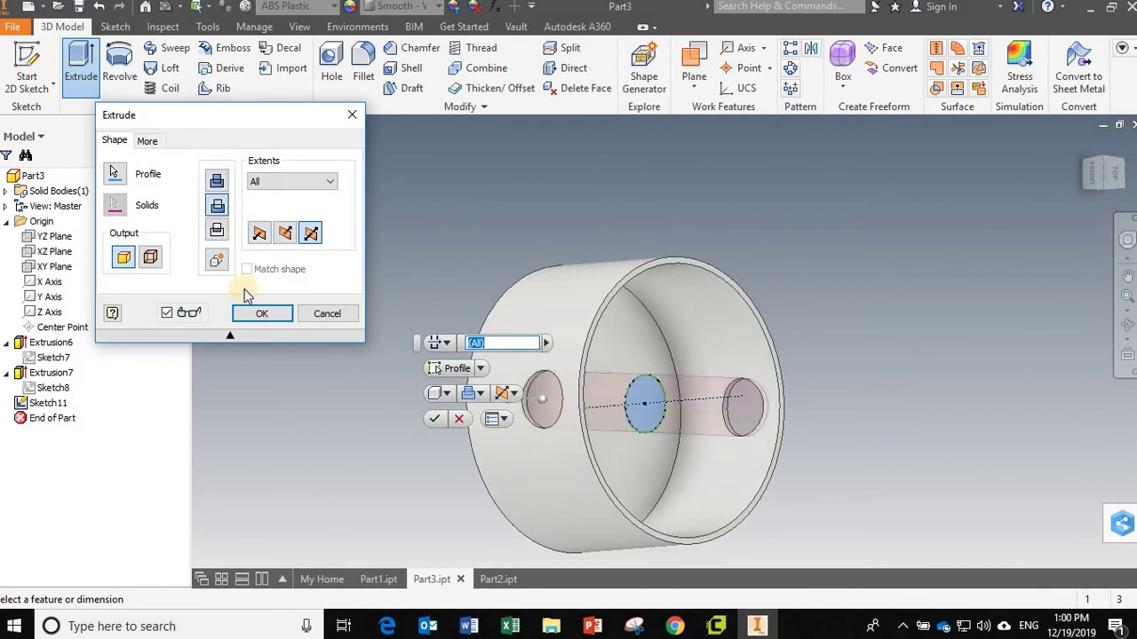
left_click(263, 316)
middle_click_drag(368, 398, 381, 531, "shift")
In Part2, delete Work Plane1, Extrusion5 and Extrusion6 and confirm the removal.
left_click(503, 579)
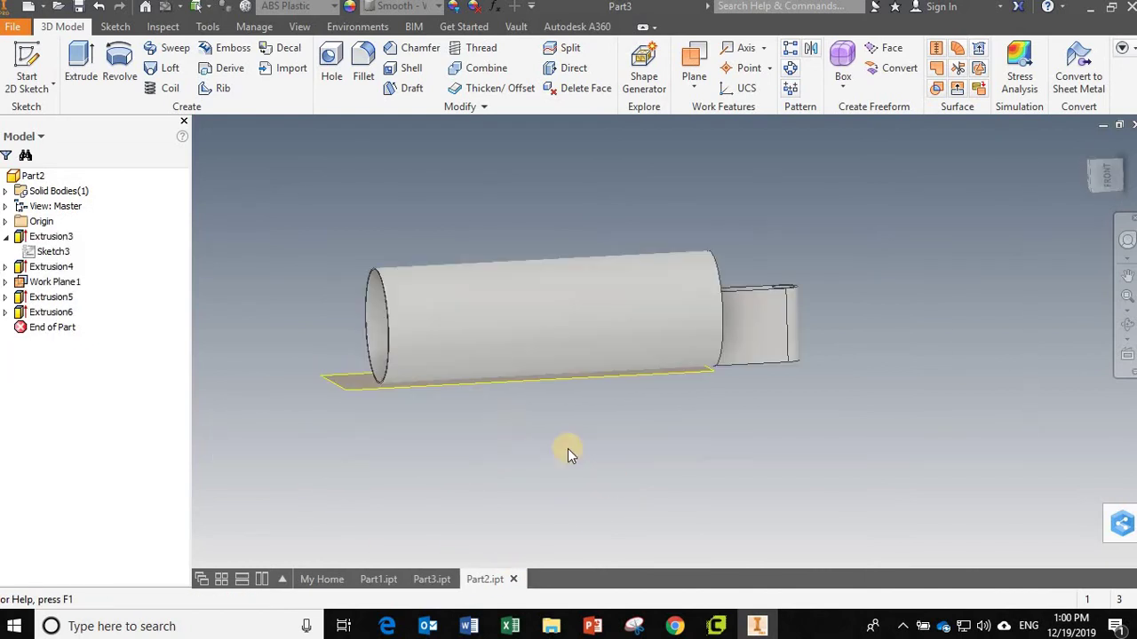
middle_click_drag(537, 402, 457, 425, "shift")
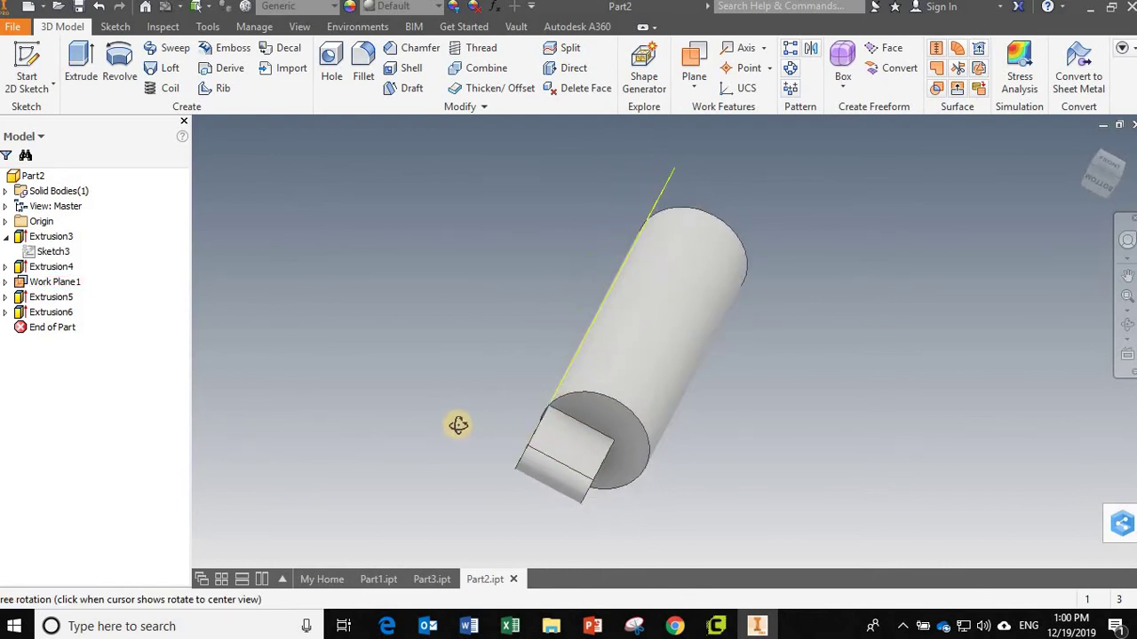
left_click(44, 283)
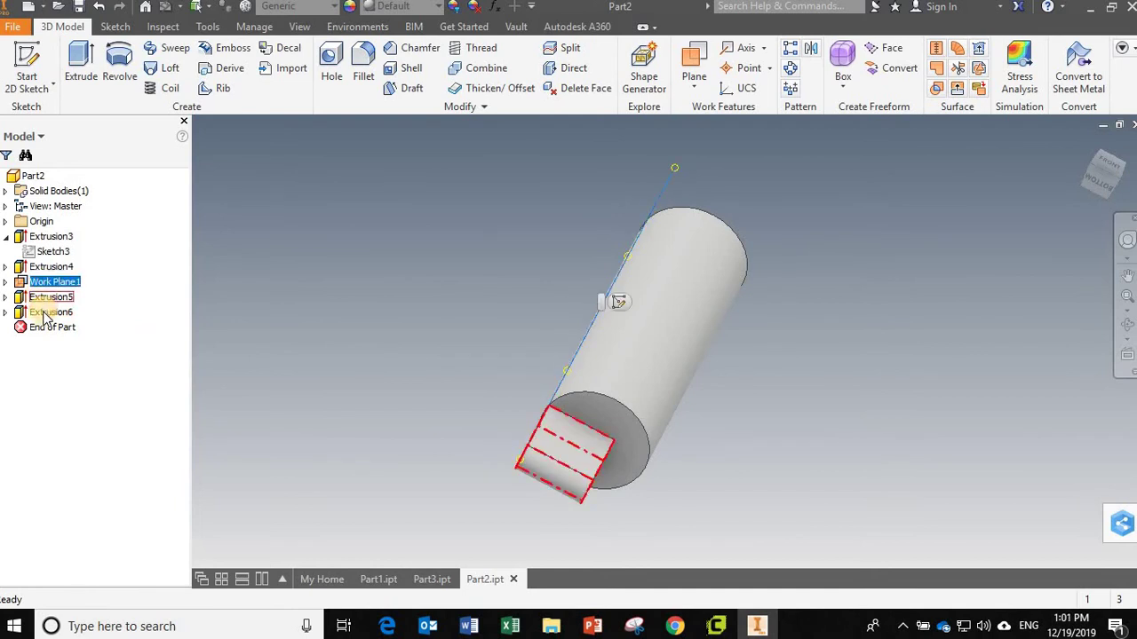
left_click(44, 312, "shift")
right_click(43, 312)
left_click(75, 362)
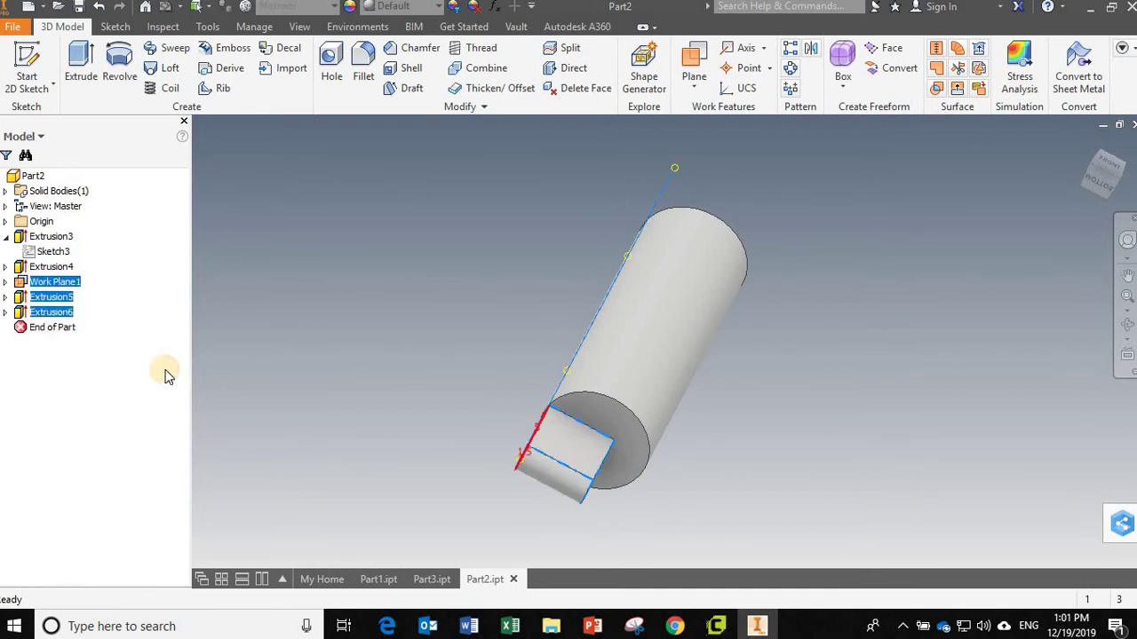
left_click(168, 211)
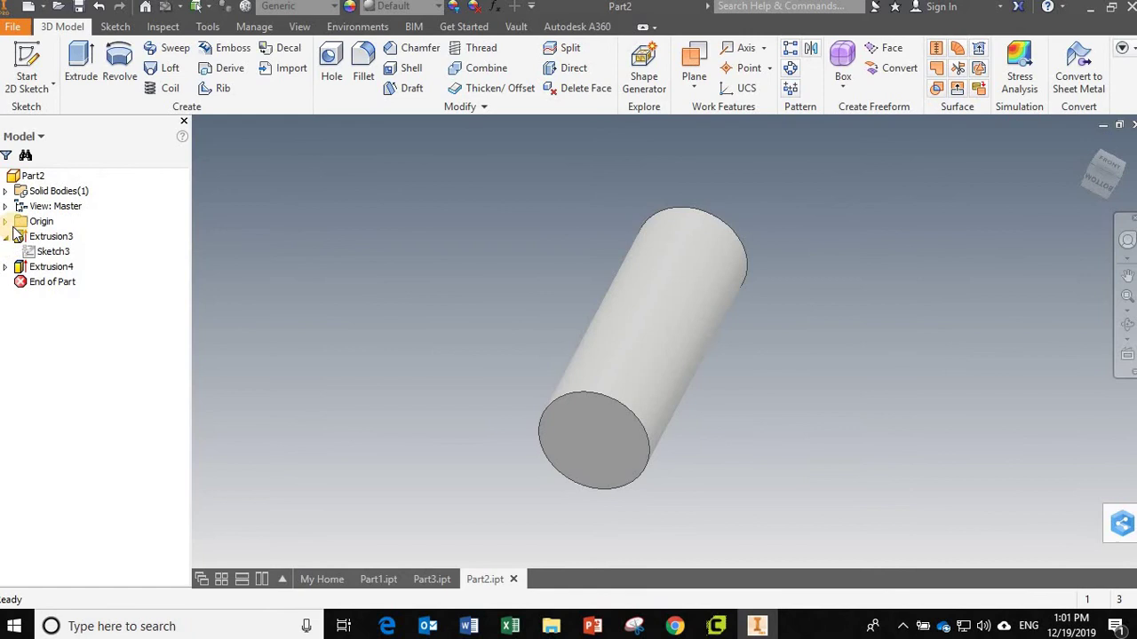
On the YZ Plane, sketch a rectangle beside the tube with a circle centred on its right edge.
left_click(7, 221)
left_click(53, 237)
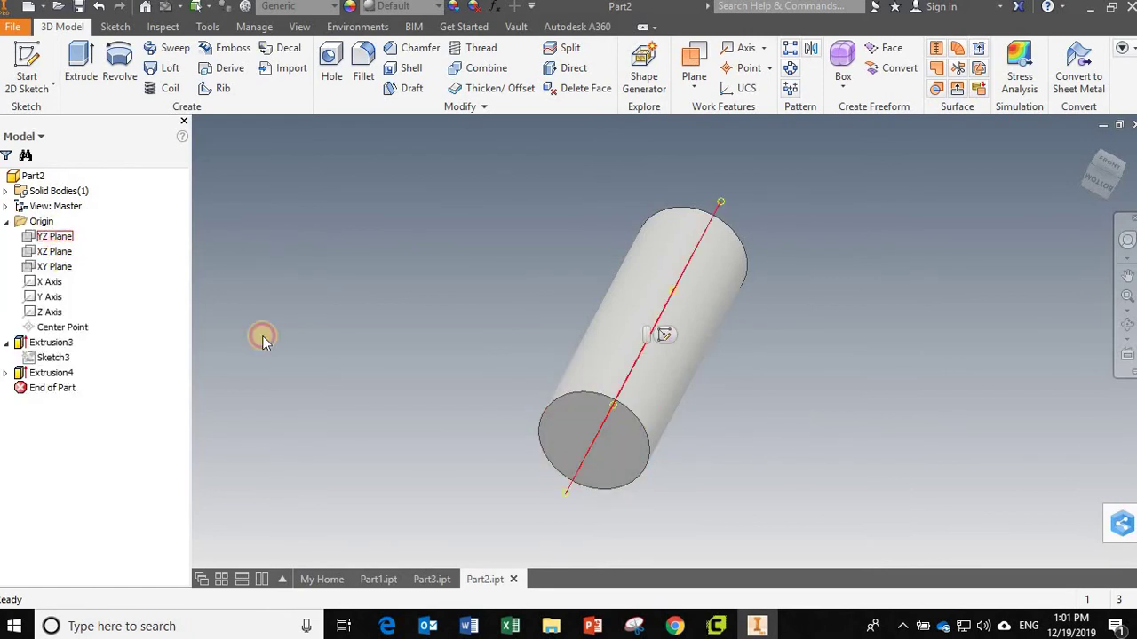
left_click(667, 338)
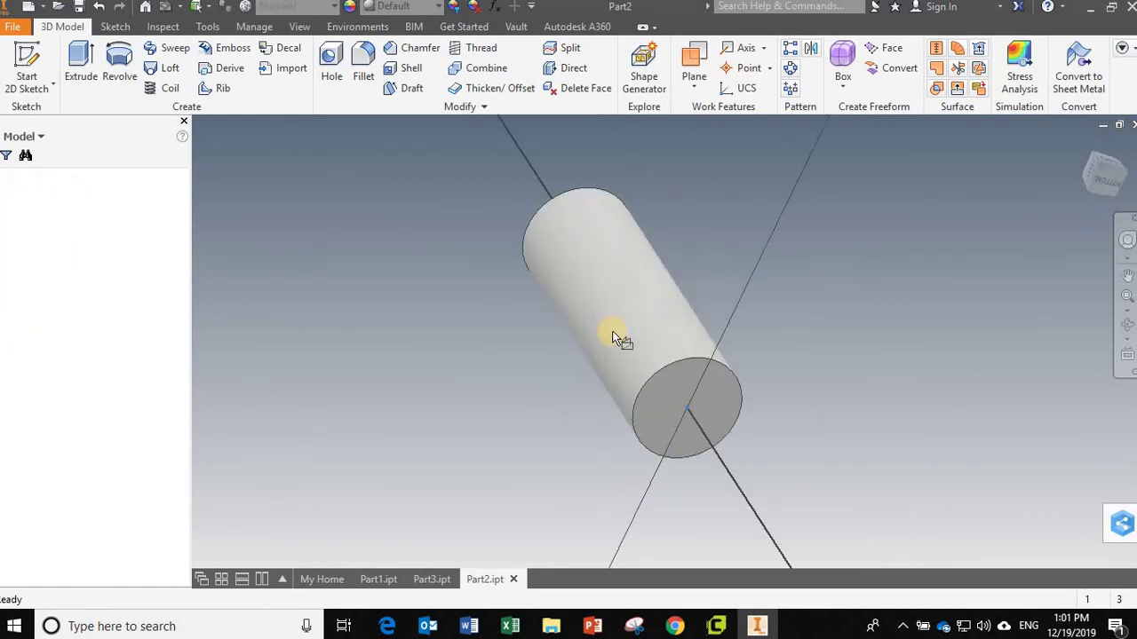
left_click(209, 71)
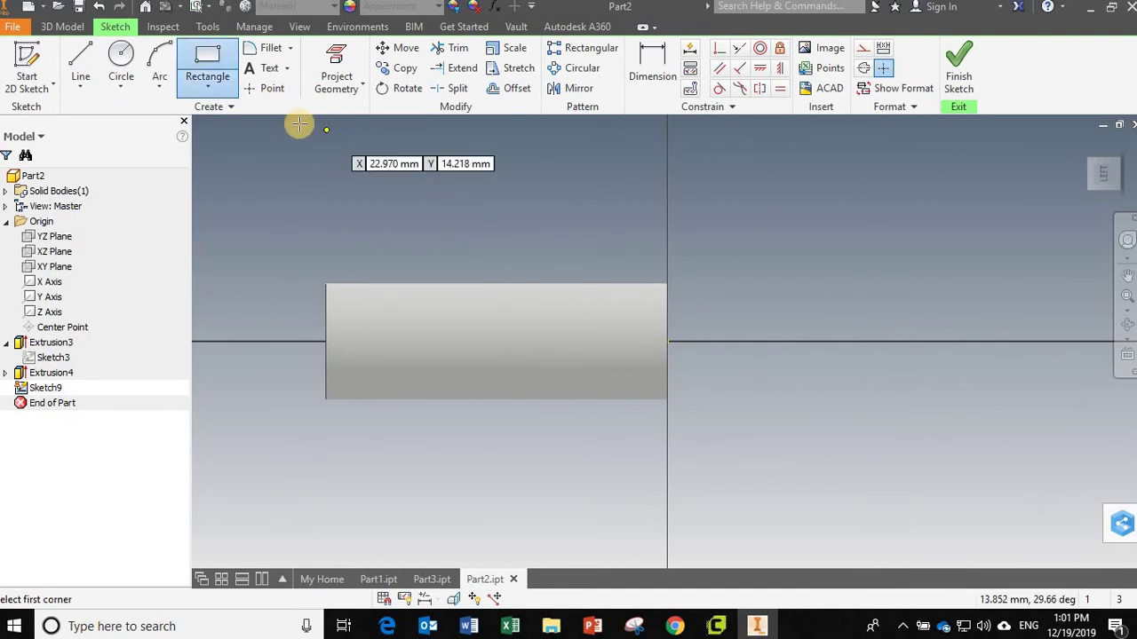
left_click(705, 297)
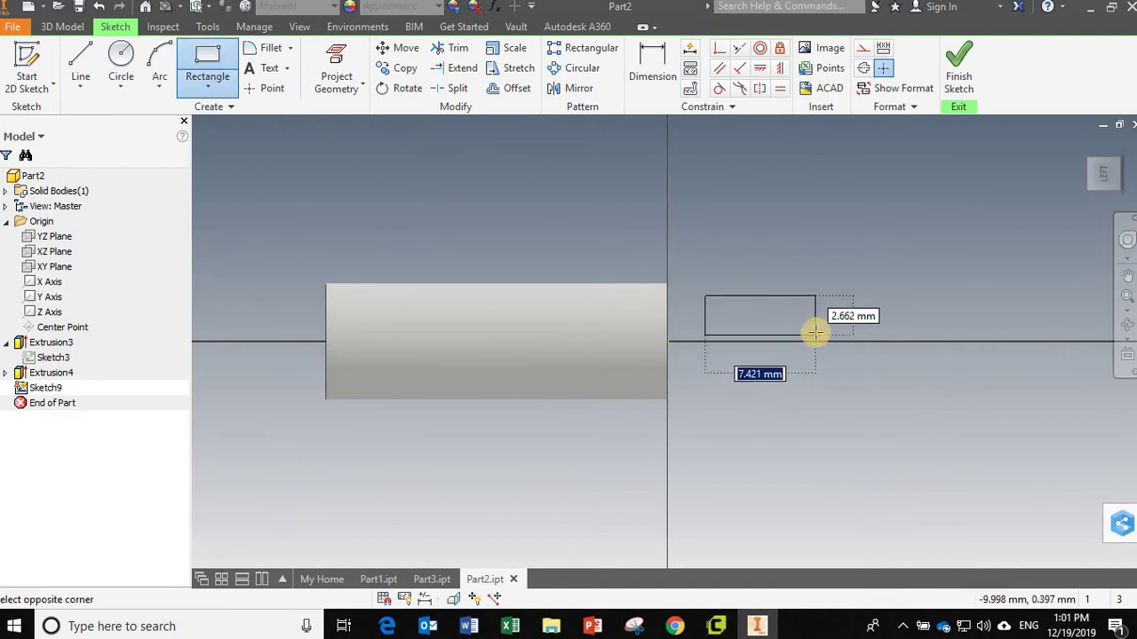
left_click(815, 332)
left_click(123, 60)
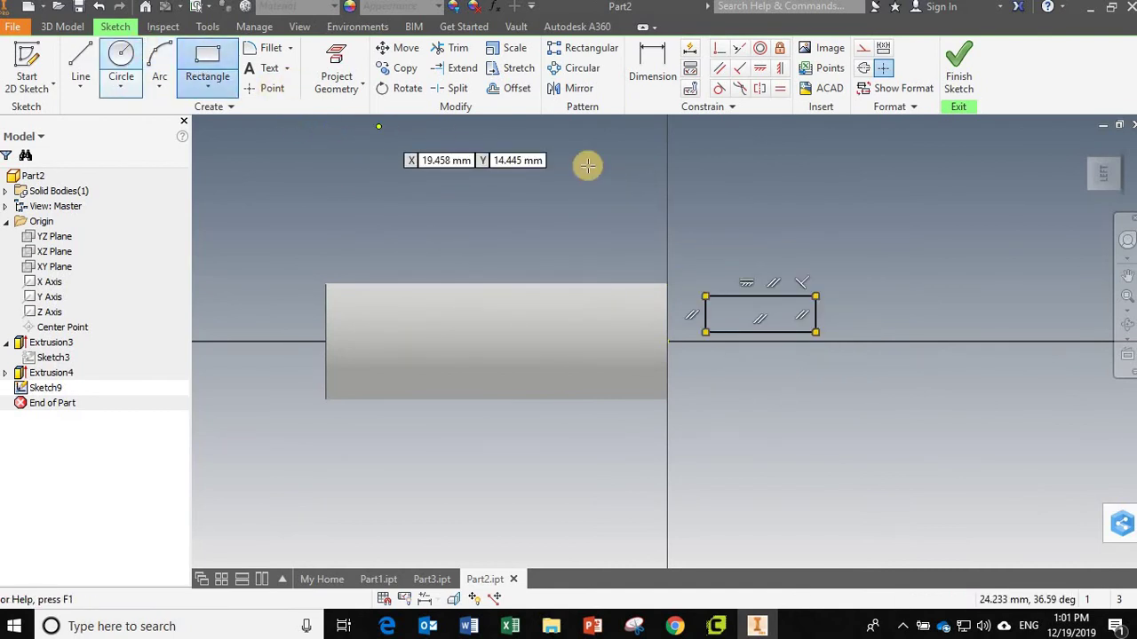
left_click(815, 314)
left_click(815, 297)
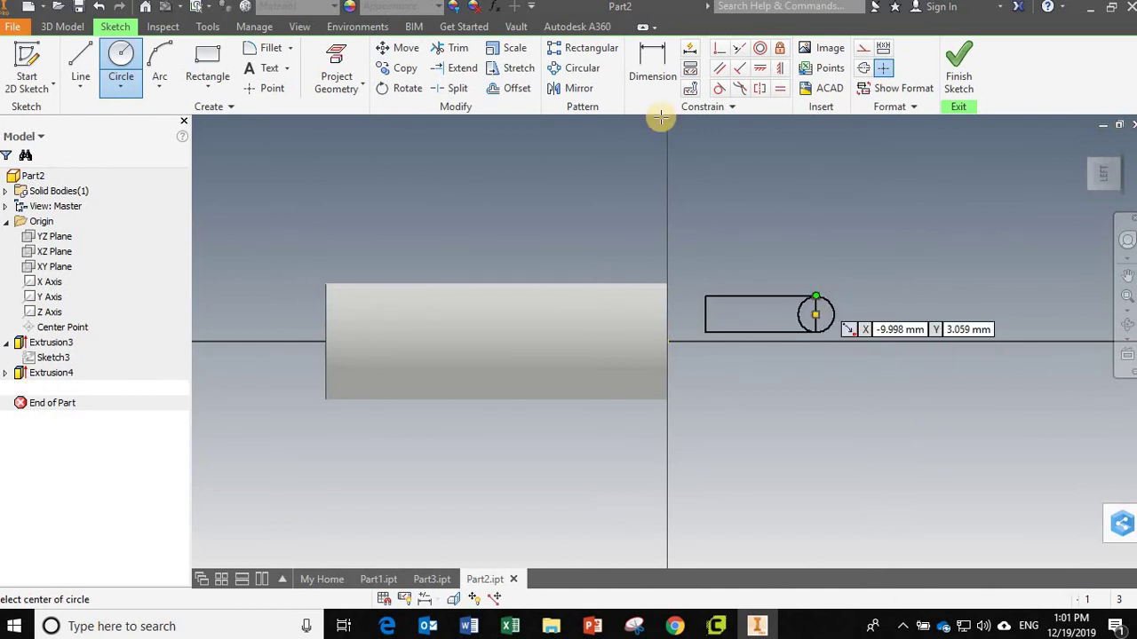
Make the rectangle's left-edge midpoint coincident with the tube end's centre point.
left_click(719, 48)
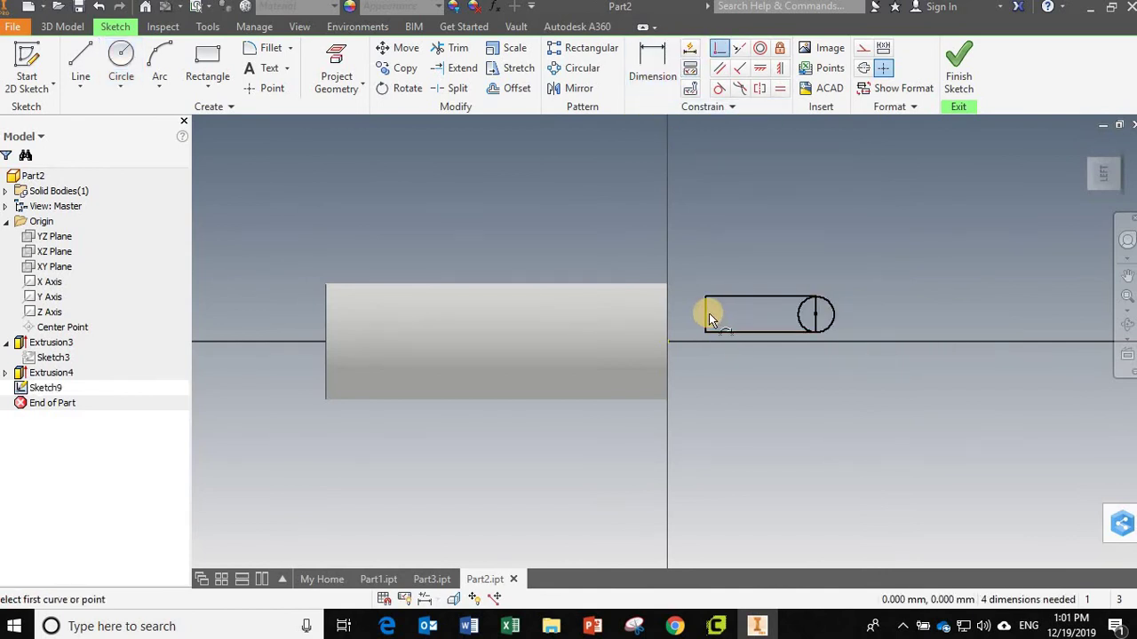
left_click(705, 314)
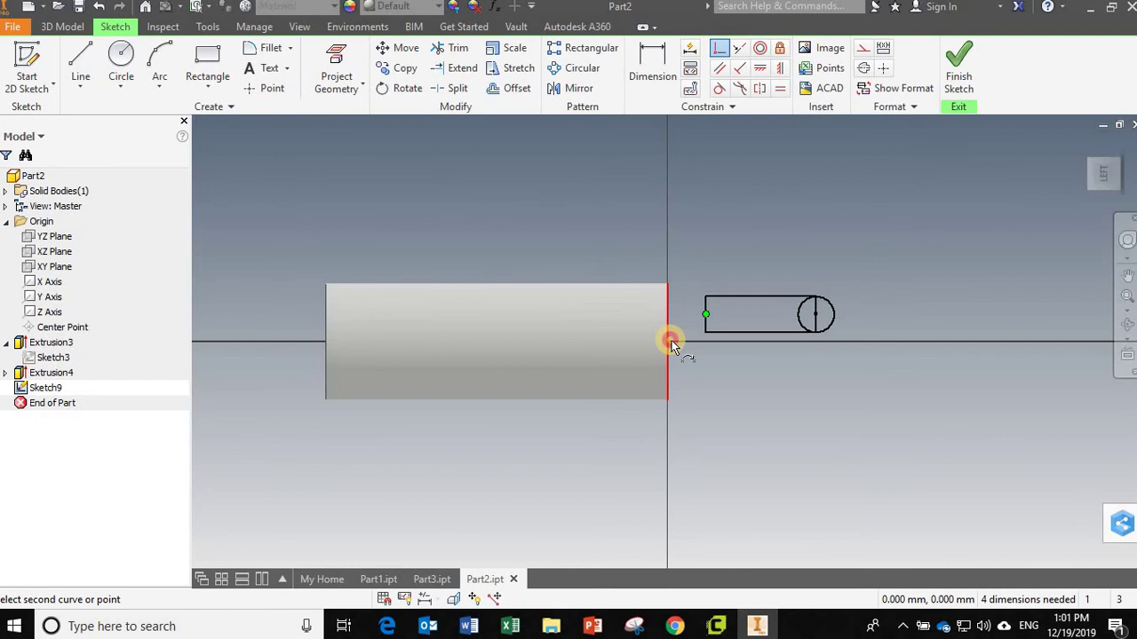
left_click(671, 341)
left_click(720, 35)
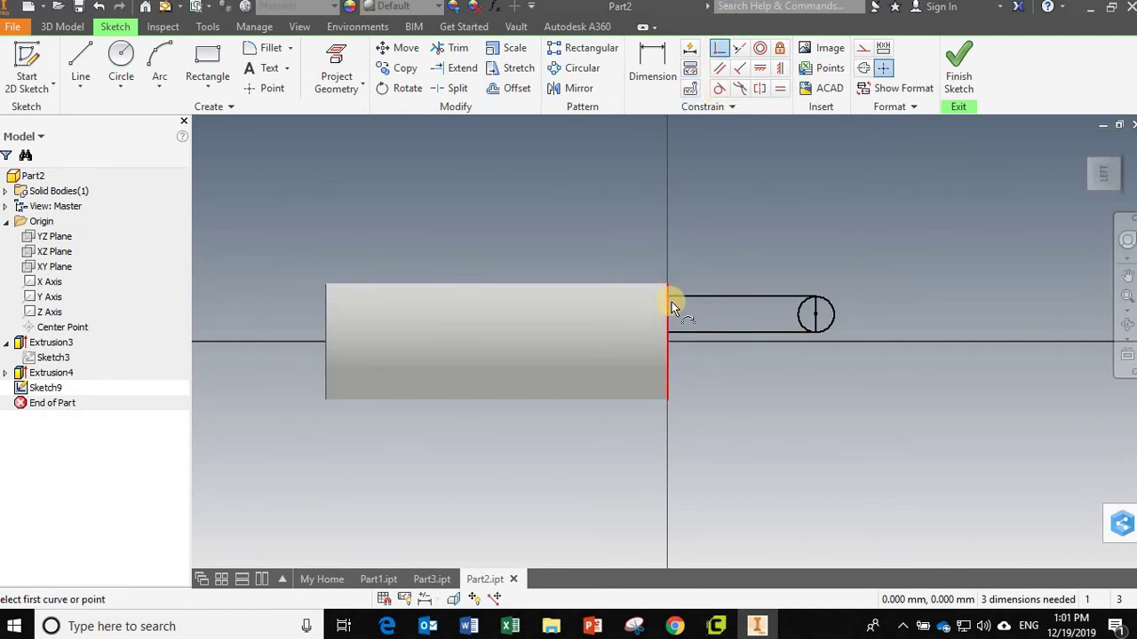
left_click(105, 7)
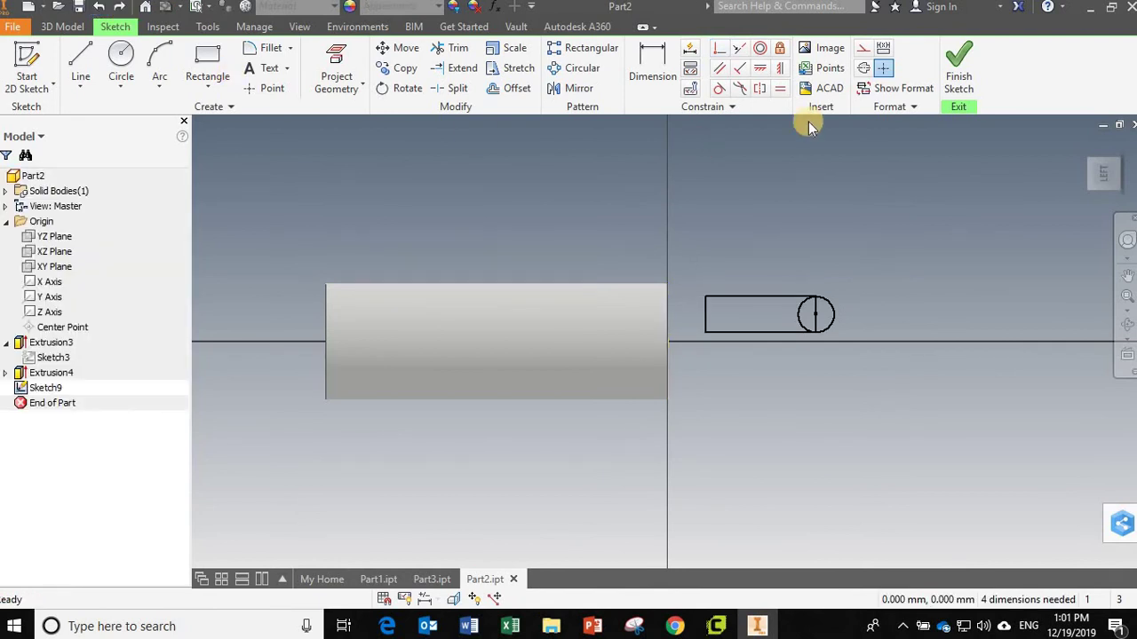
key("Return")
left_click(705, 315)
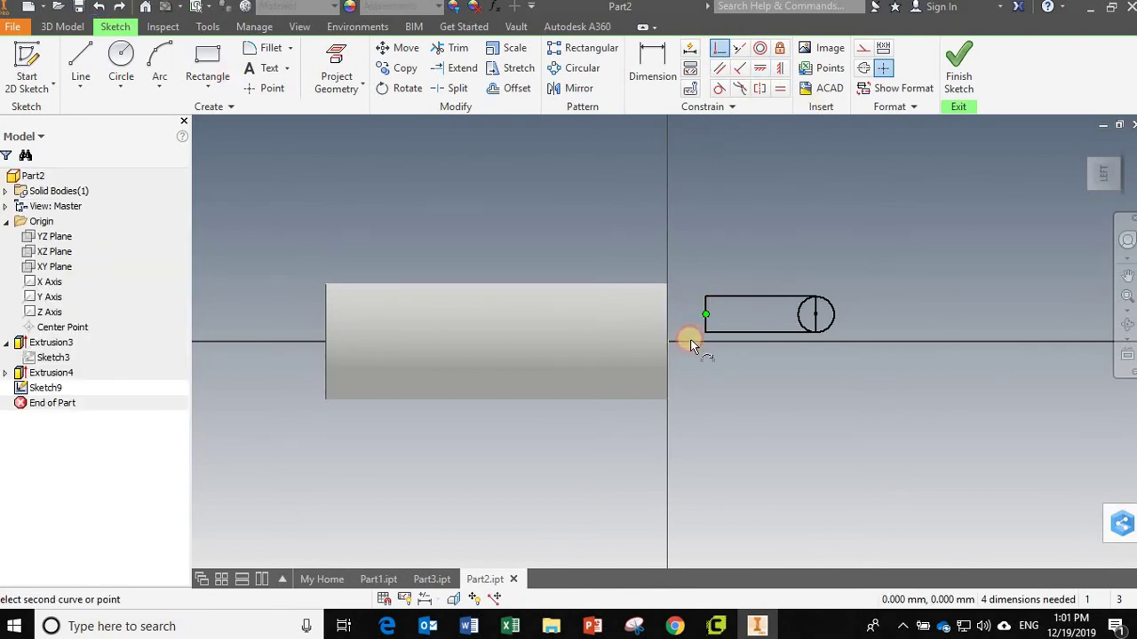
middle_click_drag(680, 355, 666, 340, "shift")
left_click(667, 340)
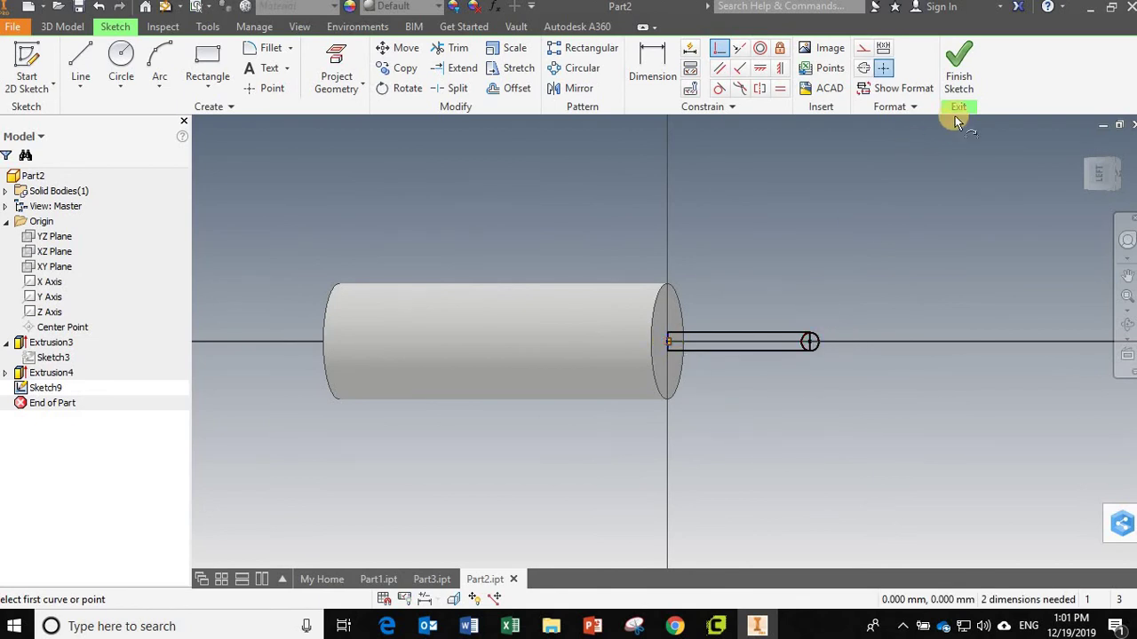
Dimension the rectangle's height to 5 mm.
left_click(653, 55)
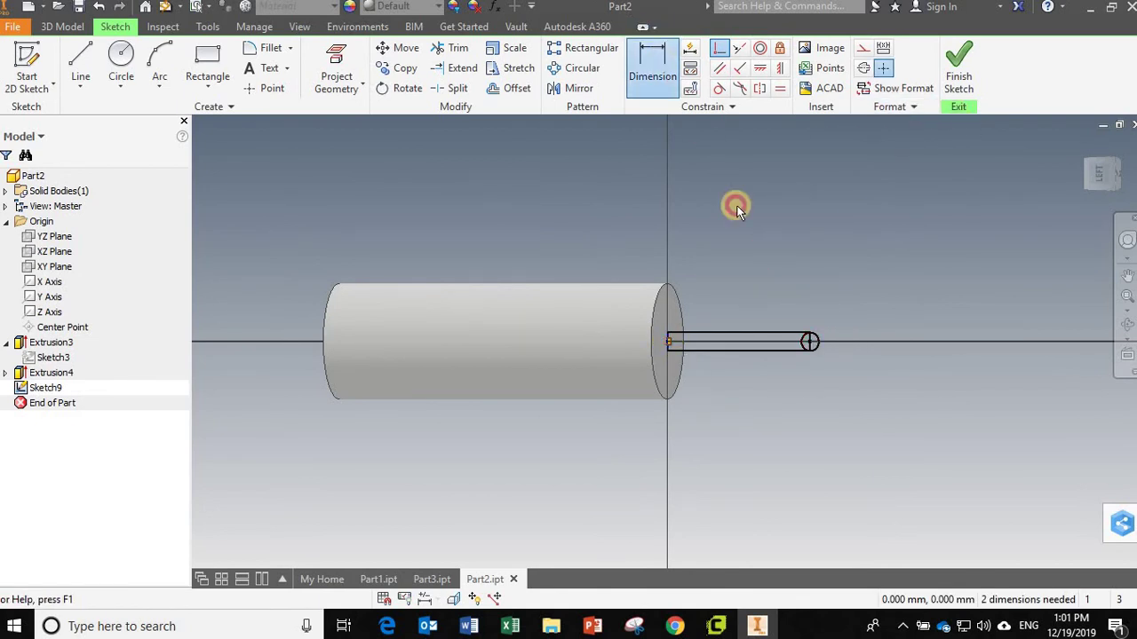
left_click(779, 332)
left_click(779, 352)
left_click(779, 394)
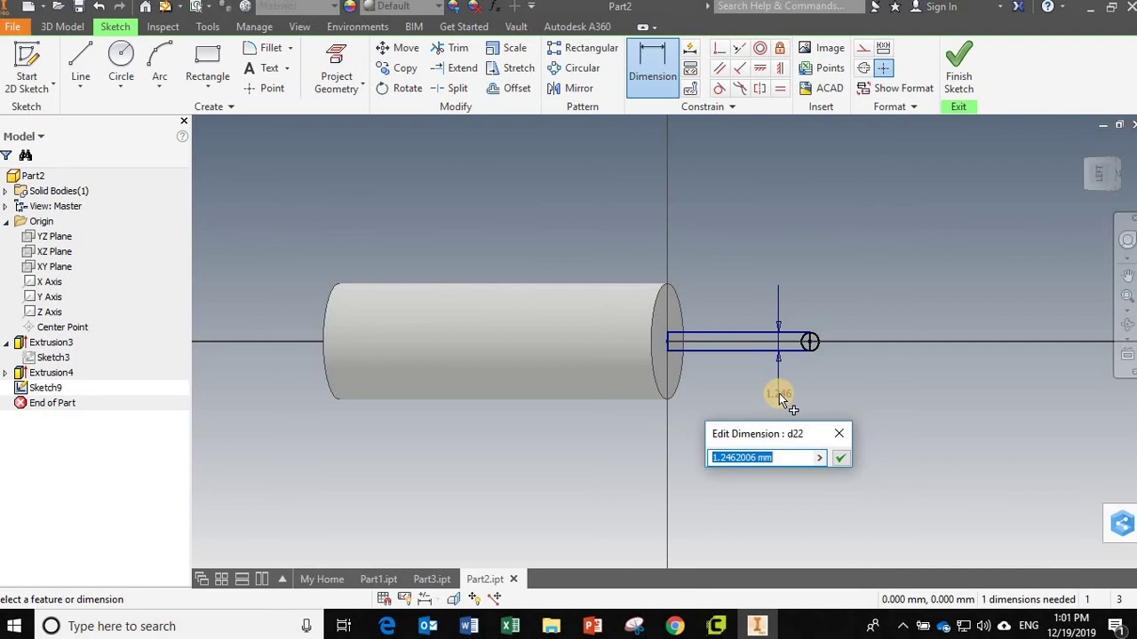
type("5")
key("Return")
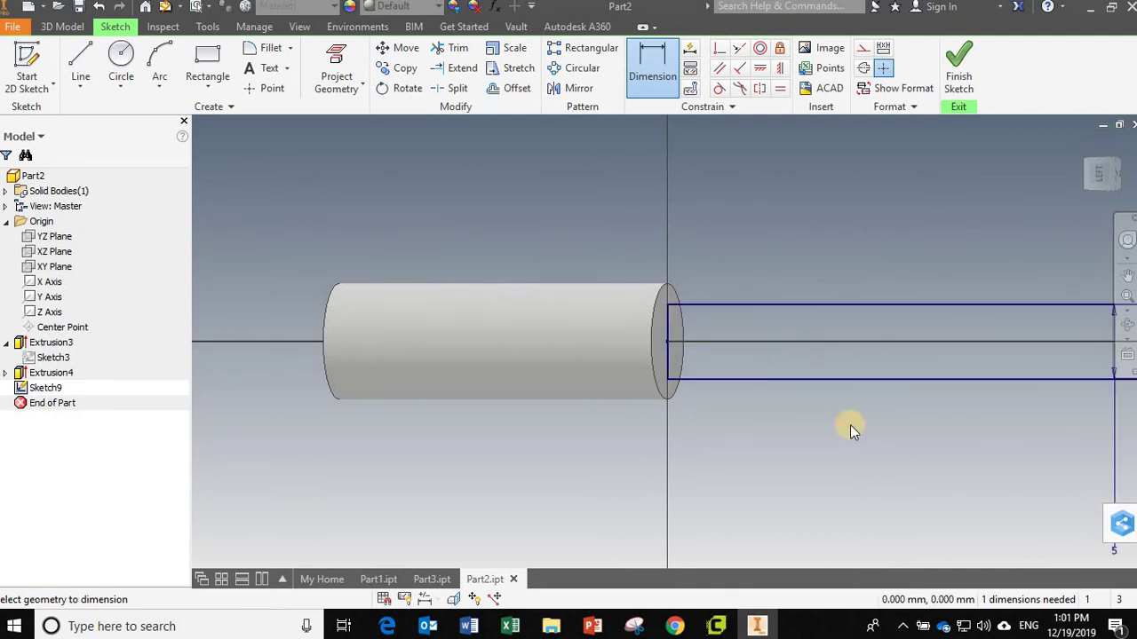
Add a 5 mm length dimension to the rectangle and finish the sketch.
scroll(942, 435, "down", 3)
left_click(1010, 410)
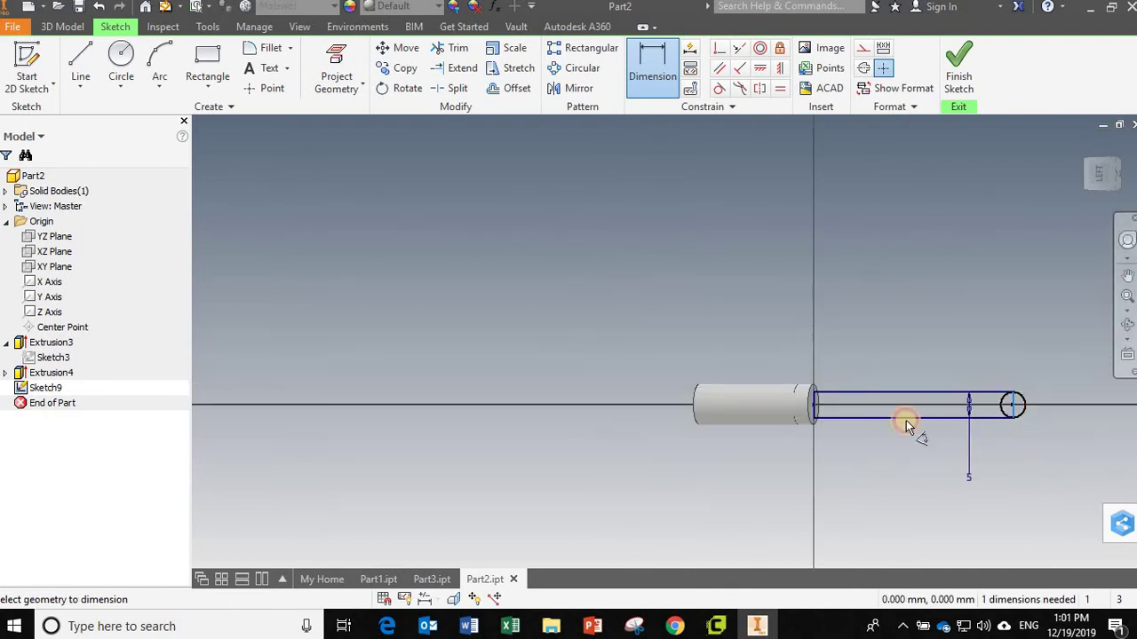
left_click(885, 481)
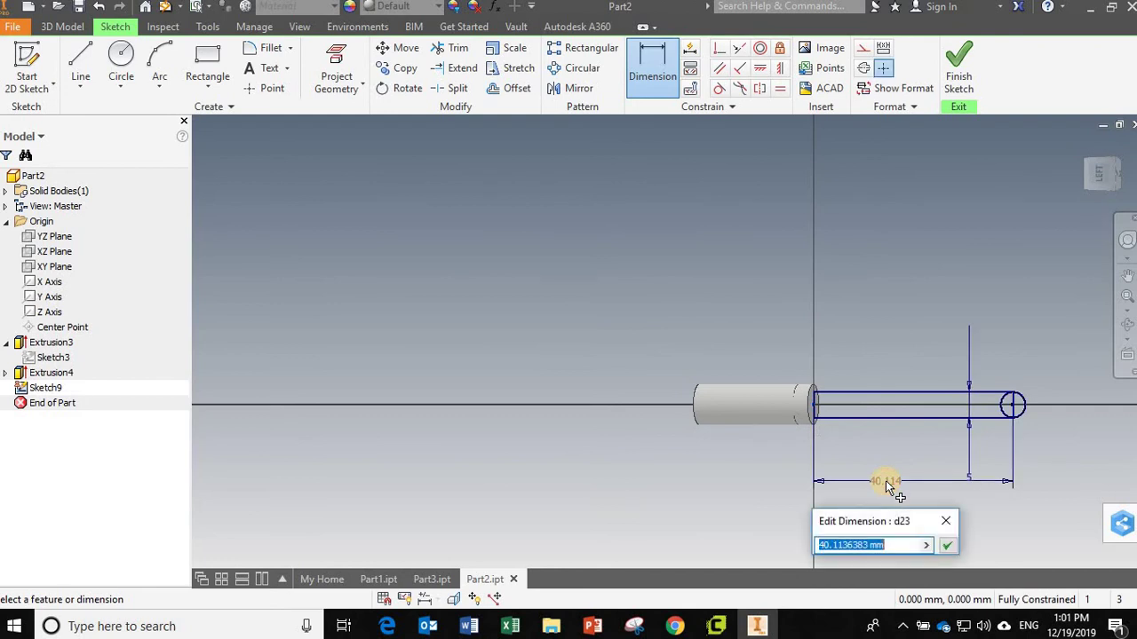
key("Return")
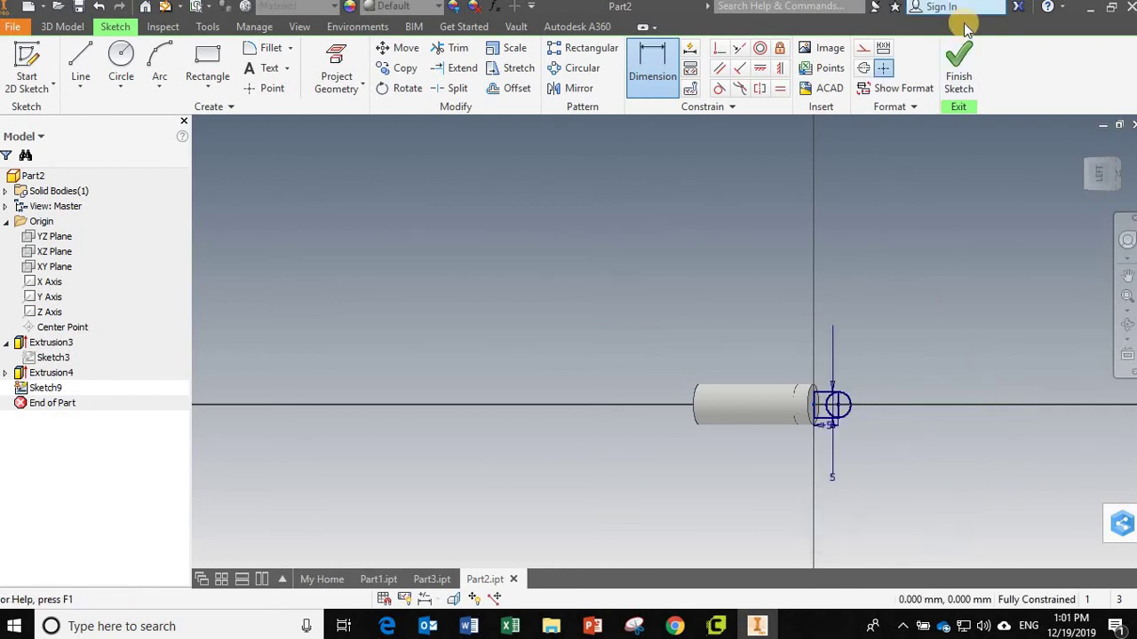
left_click(959, 60)
middle_click_drag(756, 394, 863, 401, "shift")
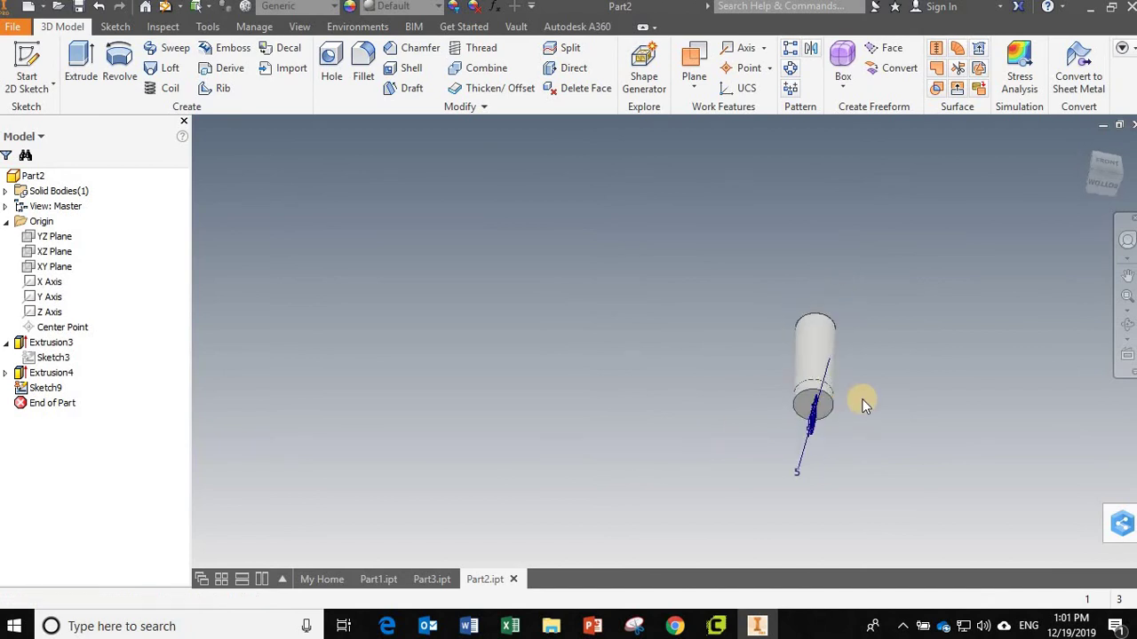
Extrude the tab profile 4 mm symmetric about its plane, creating Extrusion7.
scroll(687, 380, "down", 5)
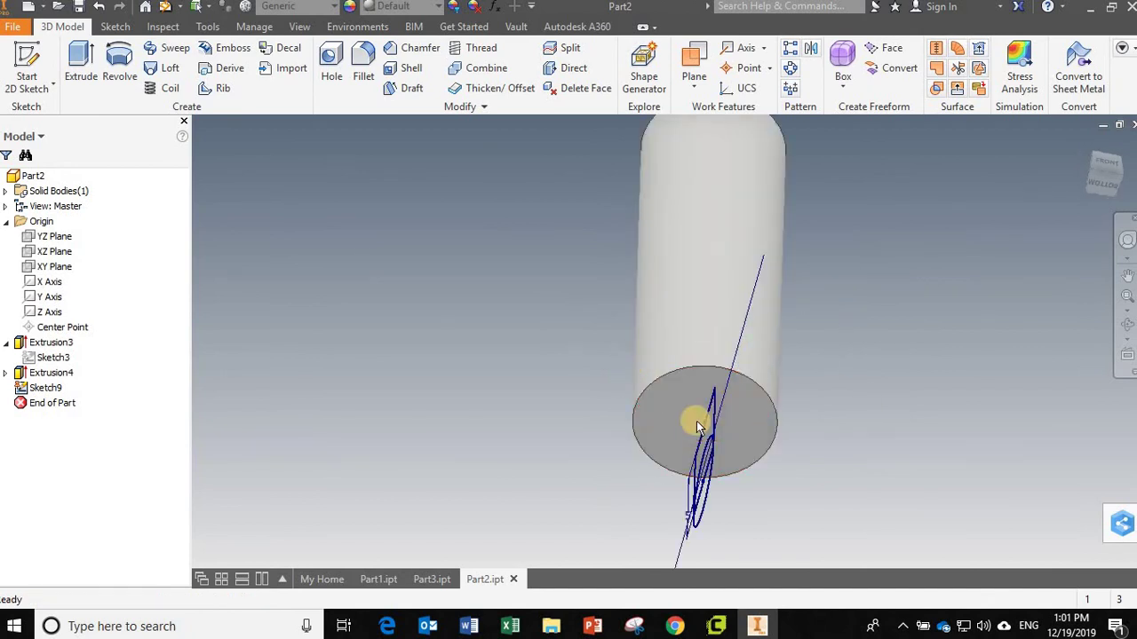
middle_click_drag(809, 467, 246, 173, "shift")
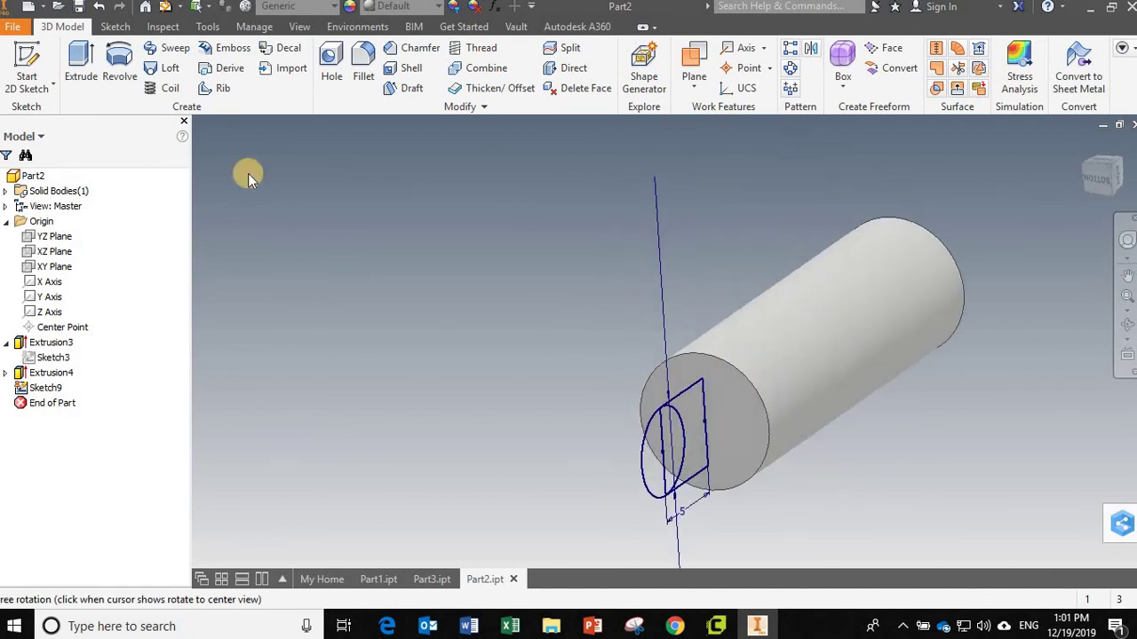
left_click(80, 64)
left_click(680, 451)
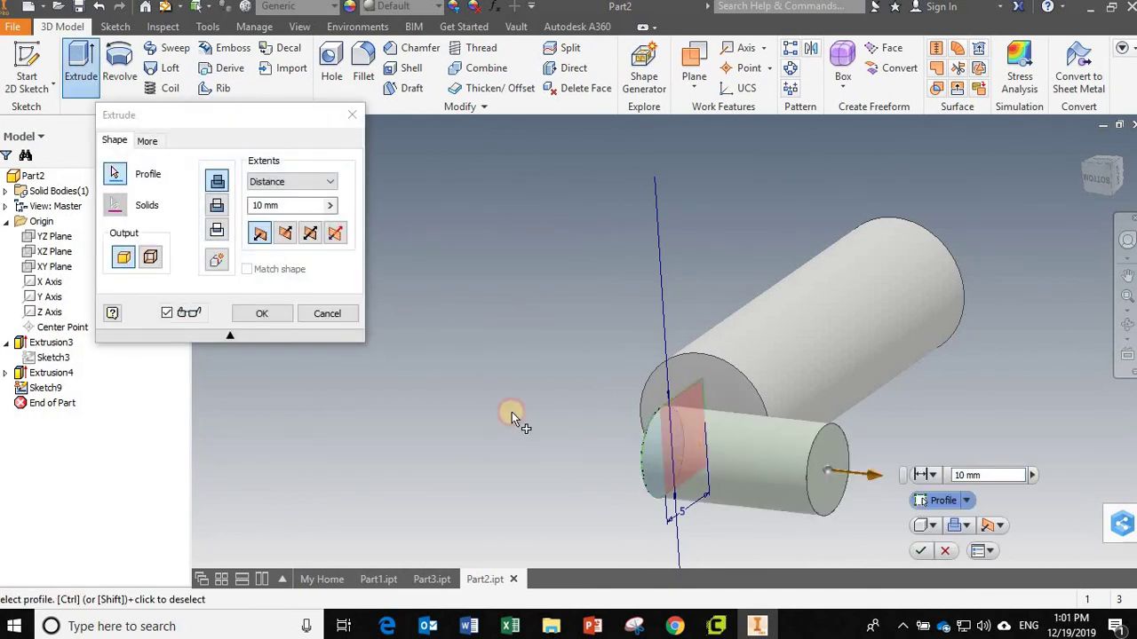
left_click(311, 234)
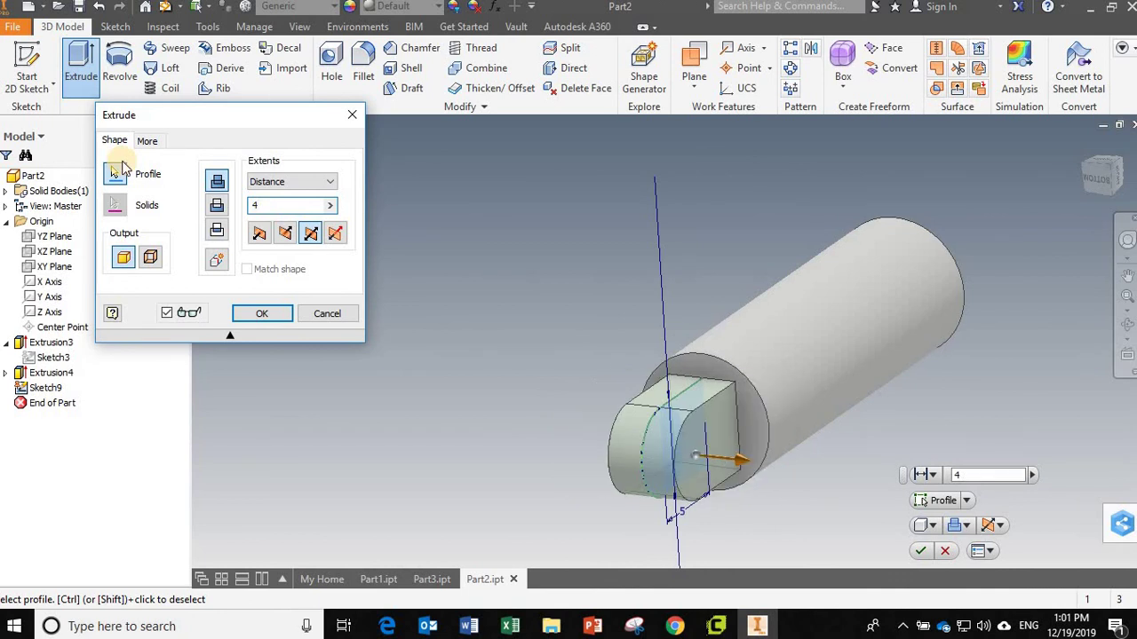
key("Return")
left_click_drag(452, 378, 518, 347)
key("Escape")
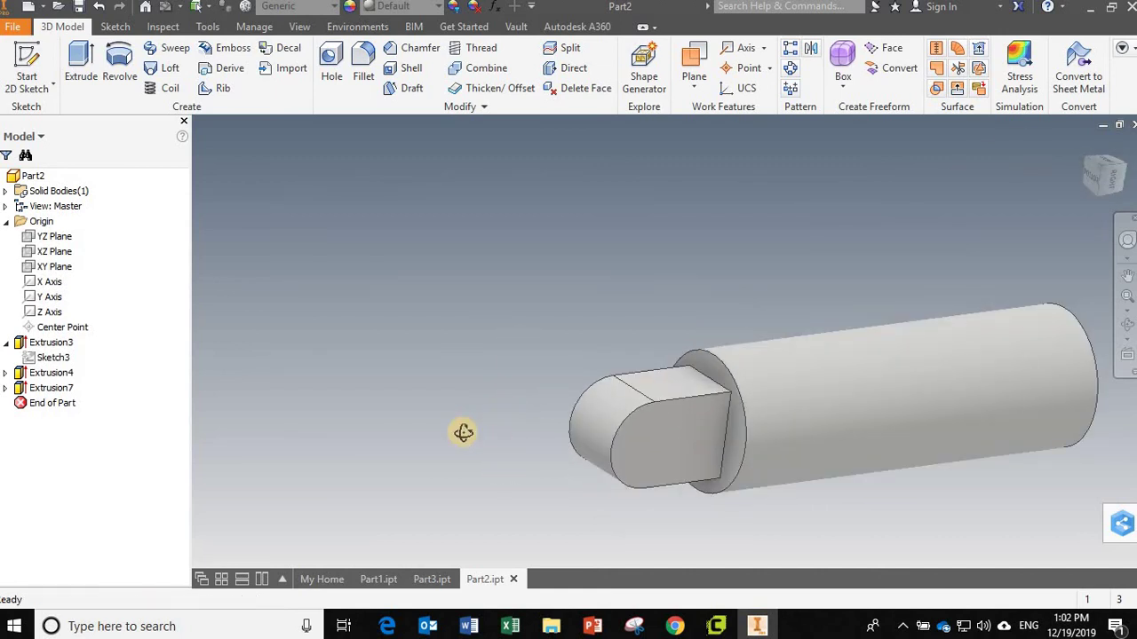
left_click_drag(462, 433, 683, 439)
key("Escape")
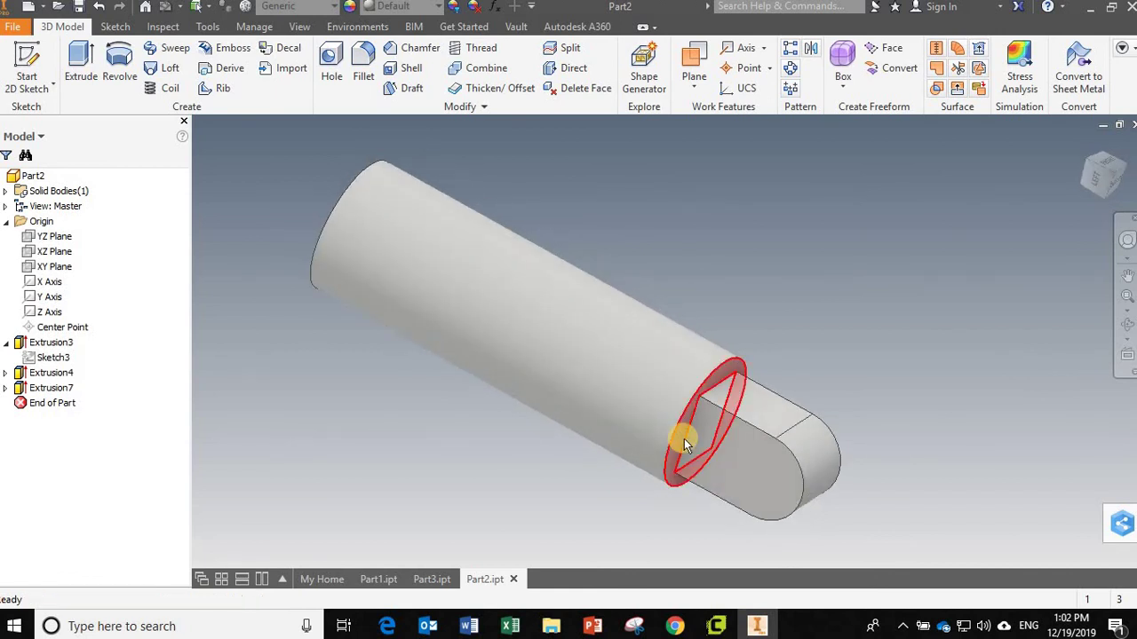
mouse_move(684, 438)
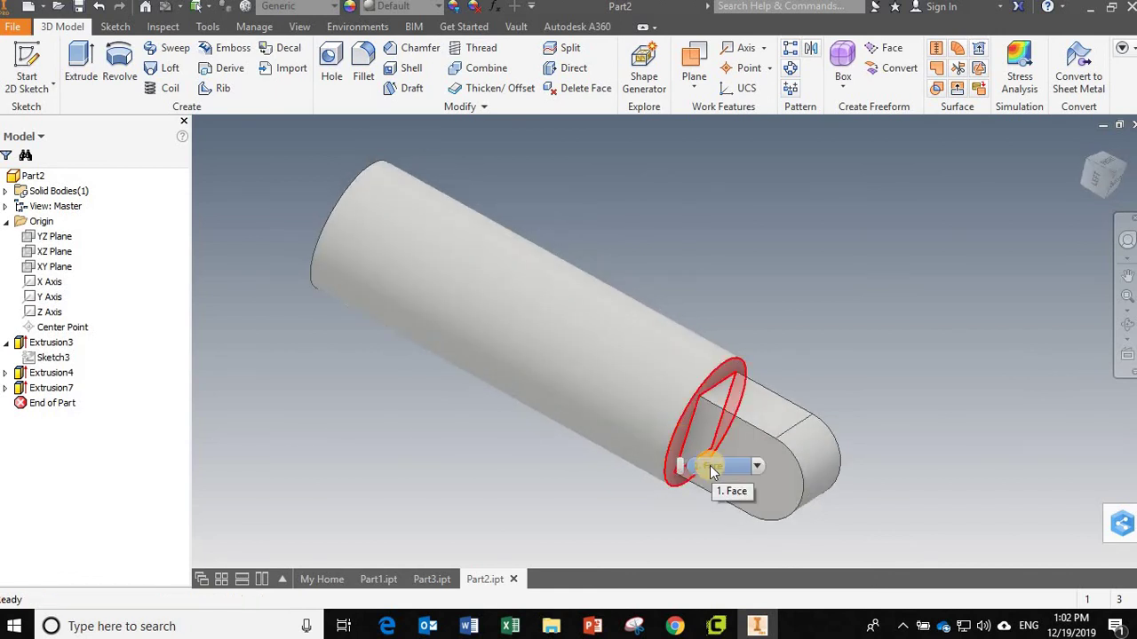